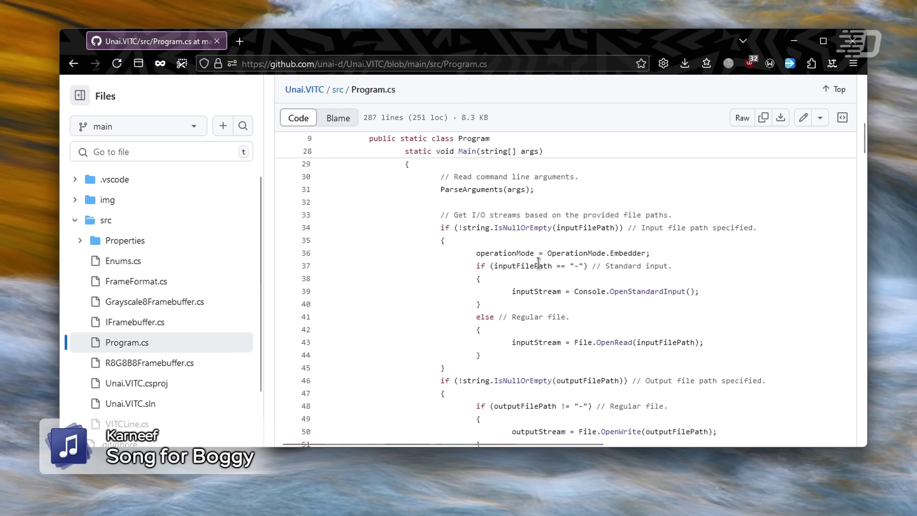
# - Examine the code in Program.cs and Unai.VITC.csproj in the Unai.VITC repository
pyautogui.scroll(-20, 533, 241)
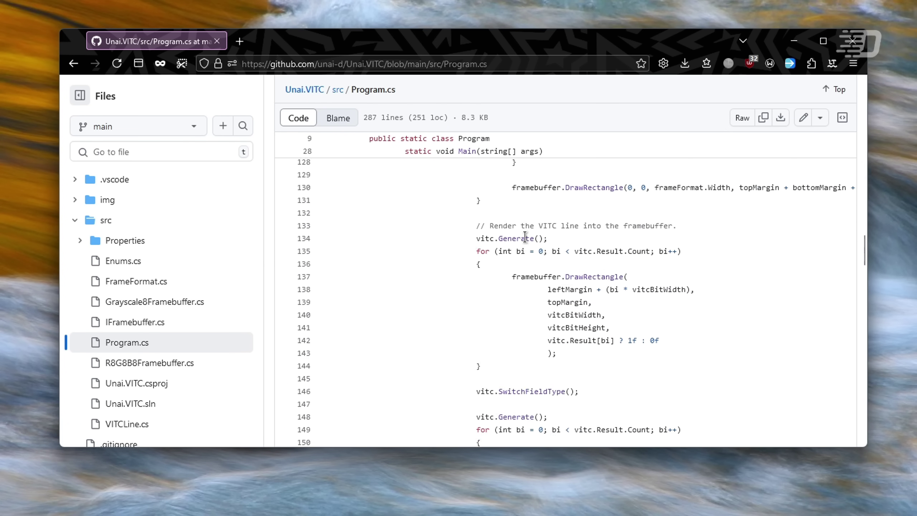
pyautogui.scroll(20, 523, 237)
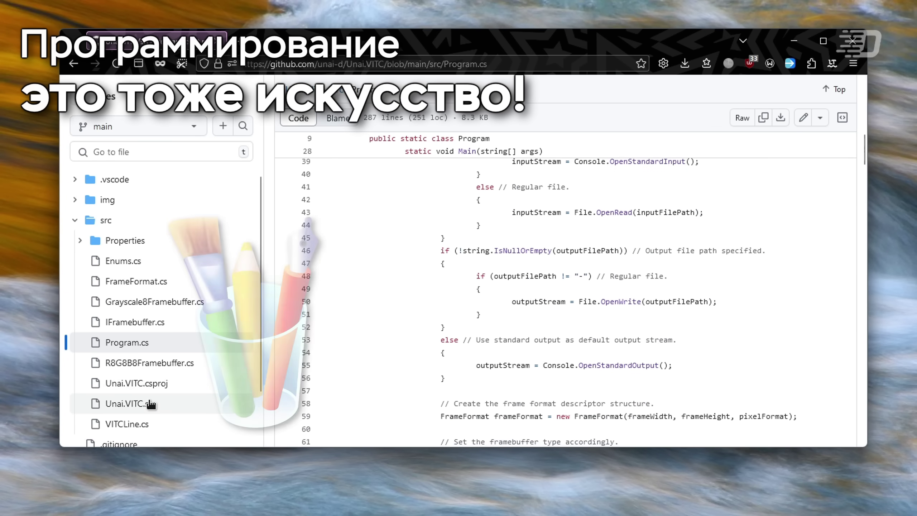
pyautogui.click(137, 382)
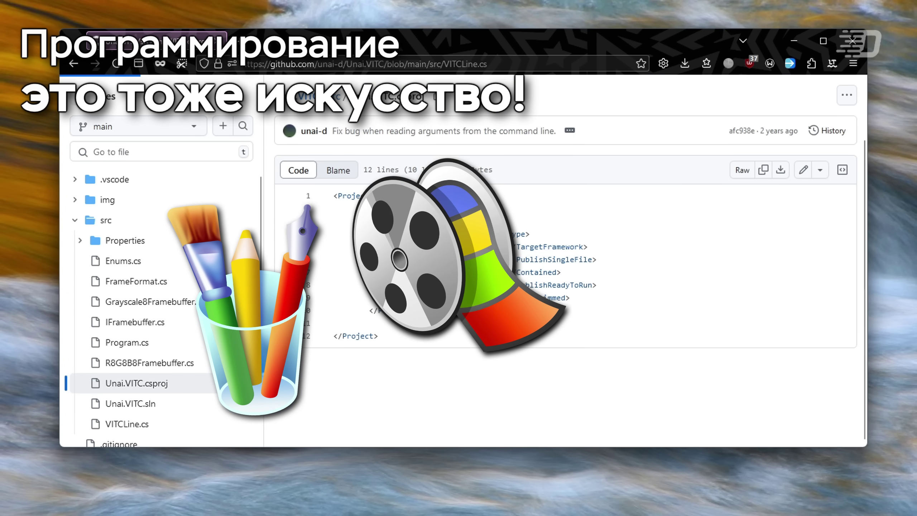
pyautogui.scroll(-20, 563, 289)
pyautogui.scroll(-10, 563, 289)
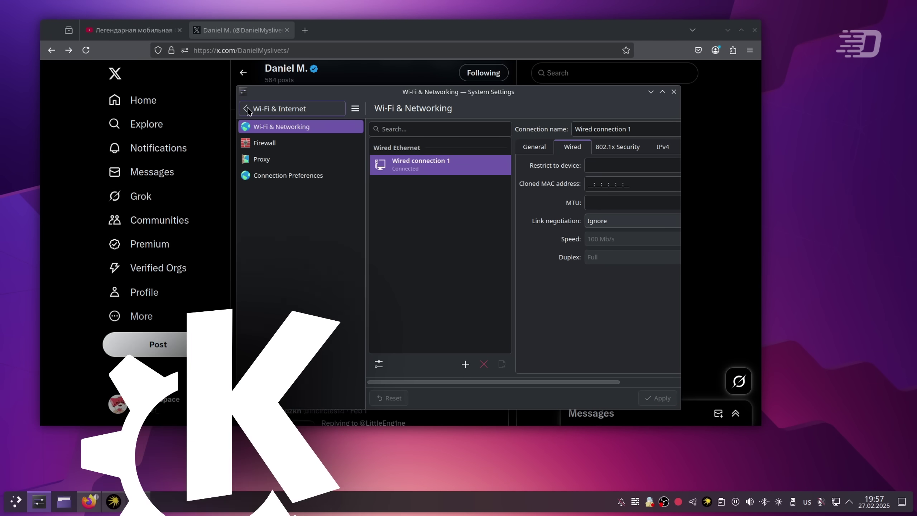
# - Switch to System Settings and browse the Wallpaper, Text & Fonts, Activities and Window Management settings
pyautogui.click(296, 324)
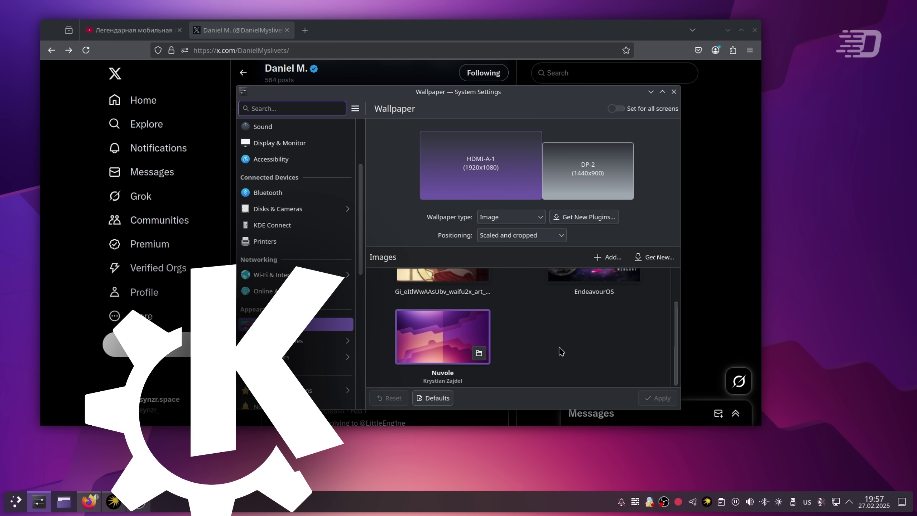
pyautogui.click(296, 356)
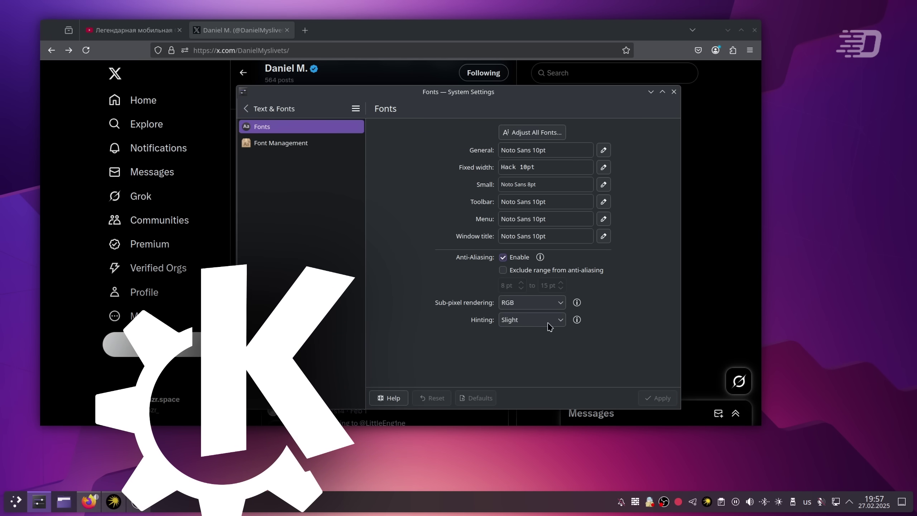
pyautogui.click(307, 325)
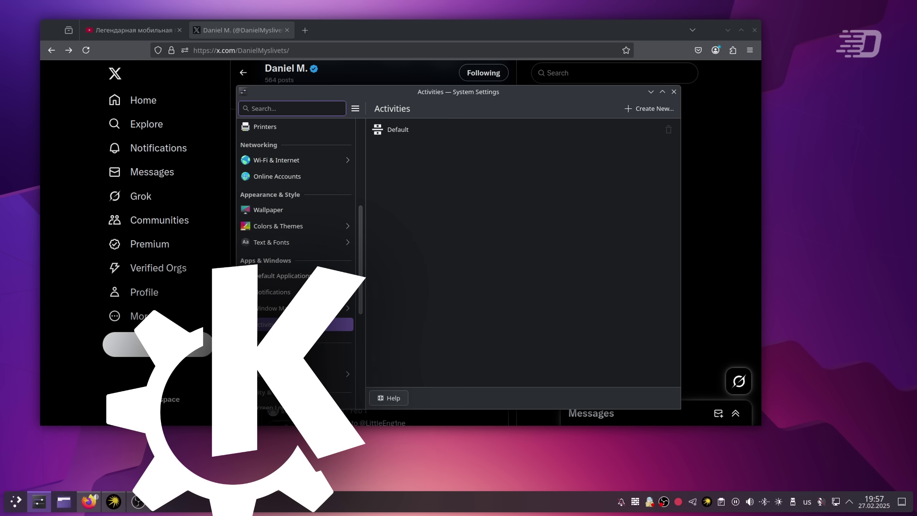
pyautogui.click(307, 308)
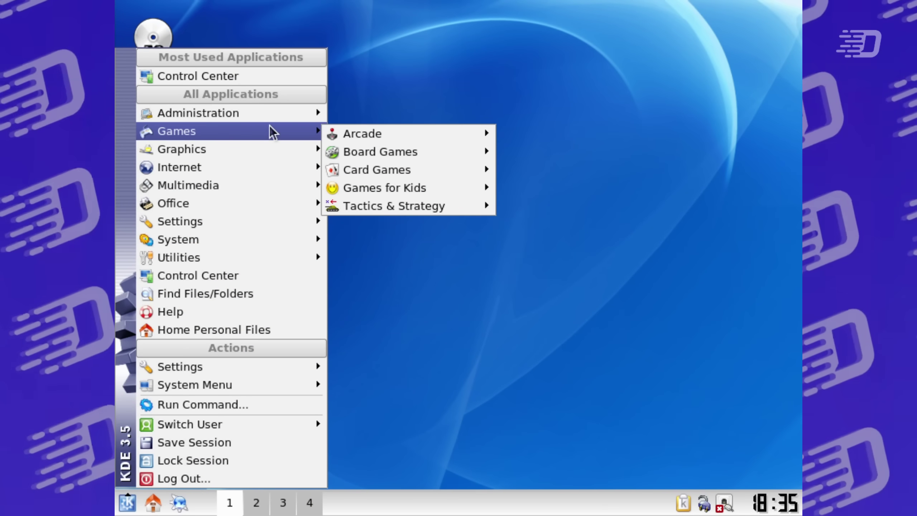
# - Look through the Dolphin page on the KDE Applications website
pyautogui.moveTo(267, 119)
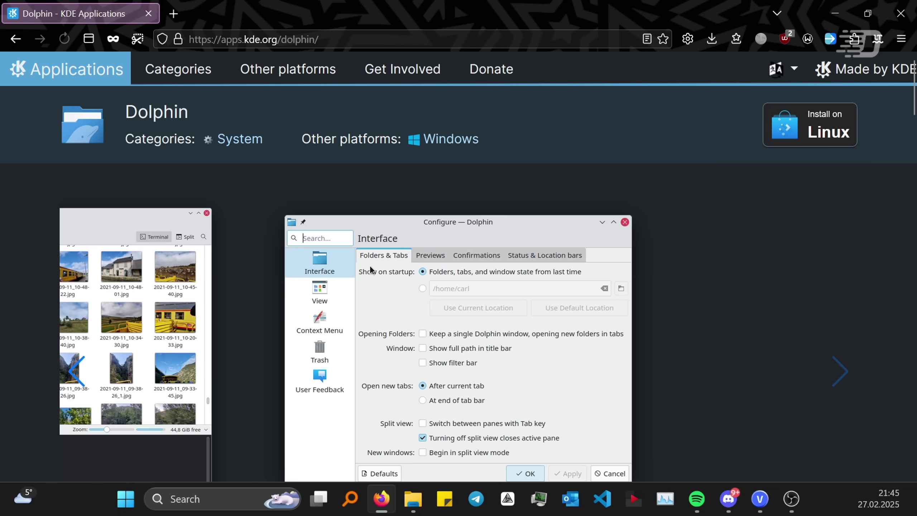
pyautogui.scroll(-4, 370, 269)
pyautogui.click(77, 221)
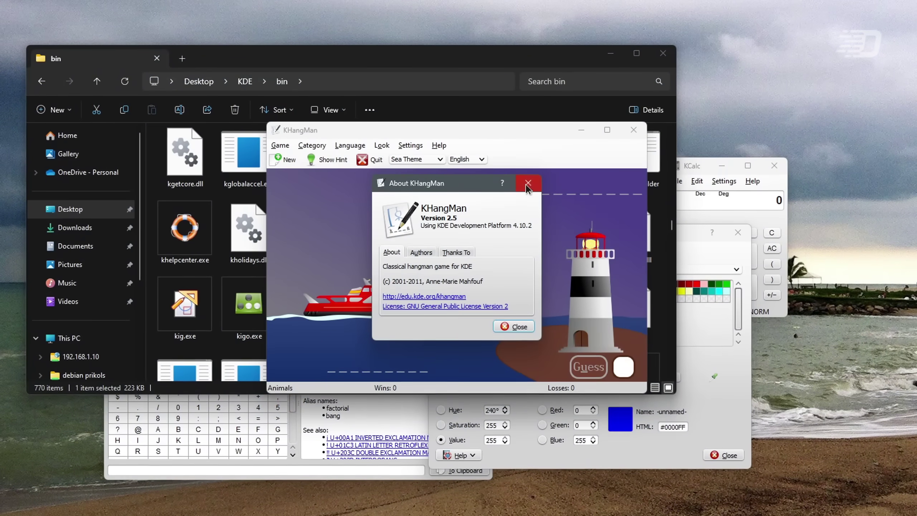
# - Close the About KHangMan dialog and look through the KDE Help Center start page
pyautogui.click(528, 183)
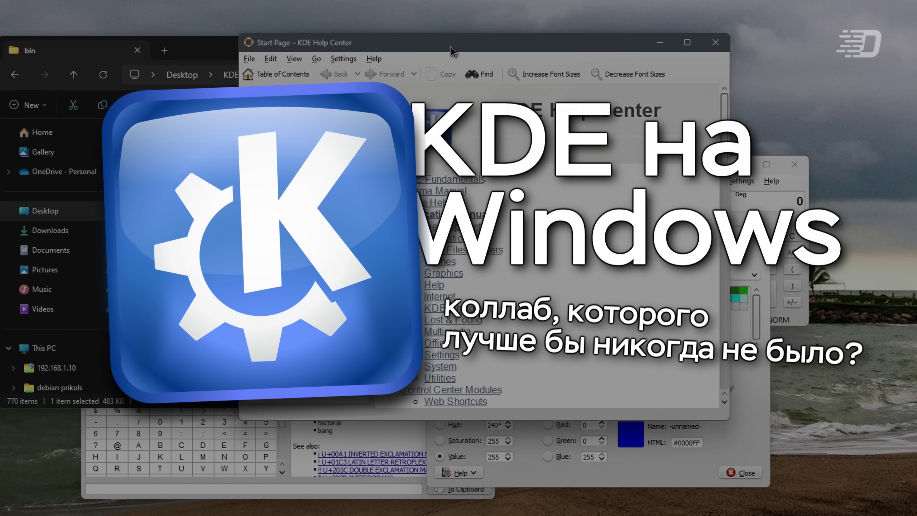
pyautogui.scroll(-10, 547, 266)
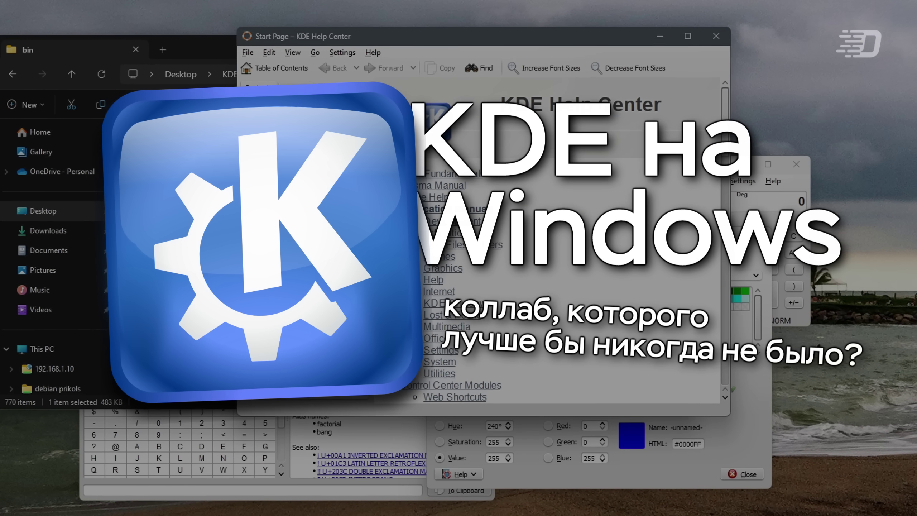
pyautogui.scroll(10, 551, 272)
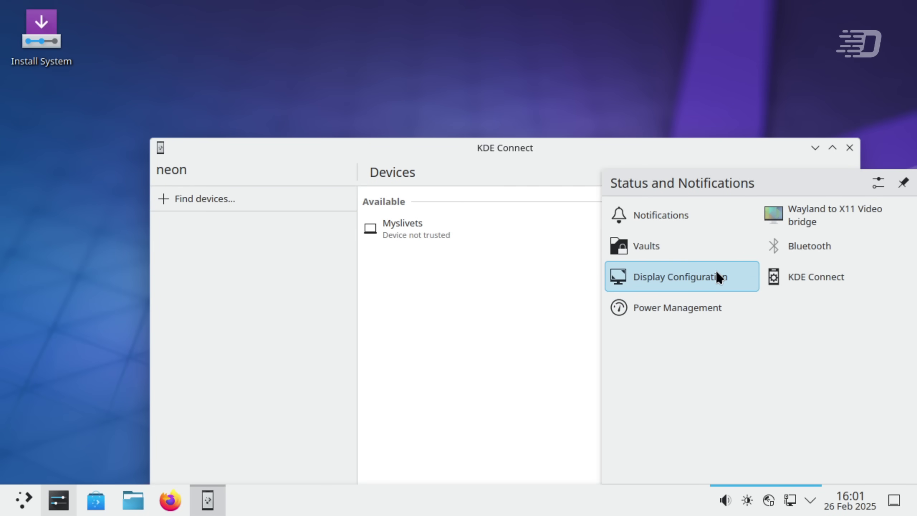
# - View the Display Configuration controls, the calendar and the desktop's context menu
pyautogui.click(716, 270)
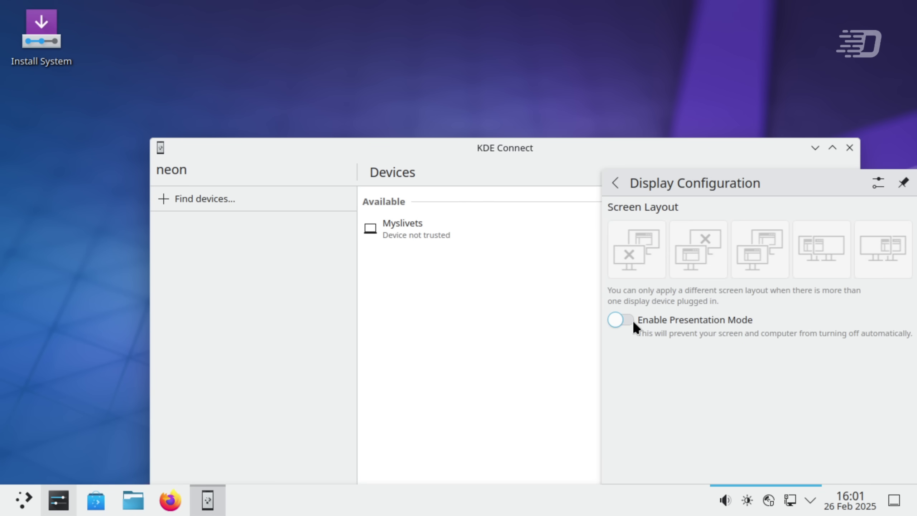
pyautogui.click(836, 504)
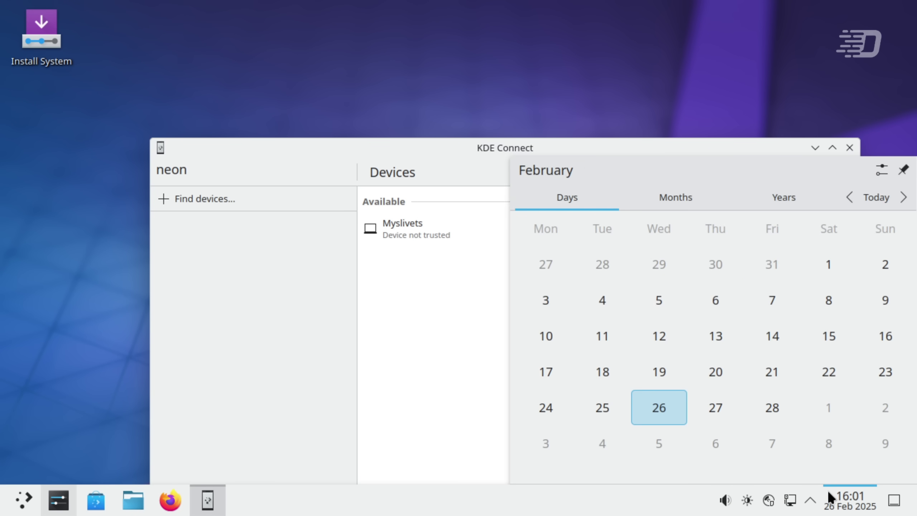
pyautogui.rightClick(244, 68)
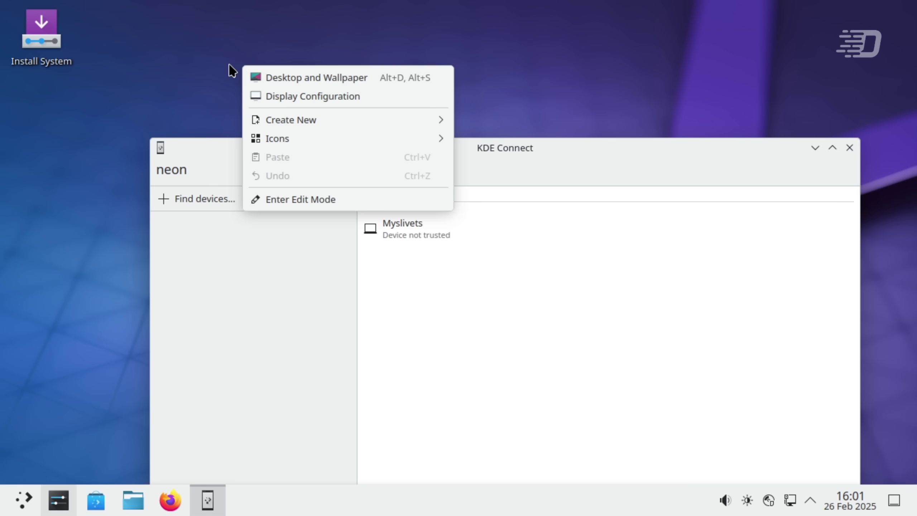
pyautogui.rightClick(230, 67)
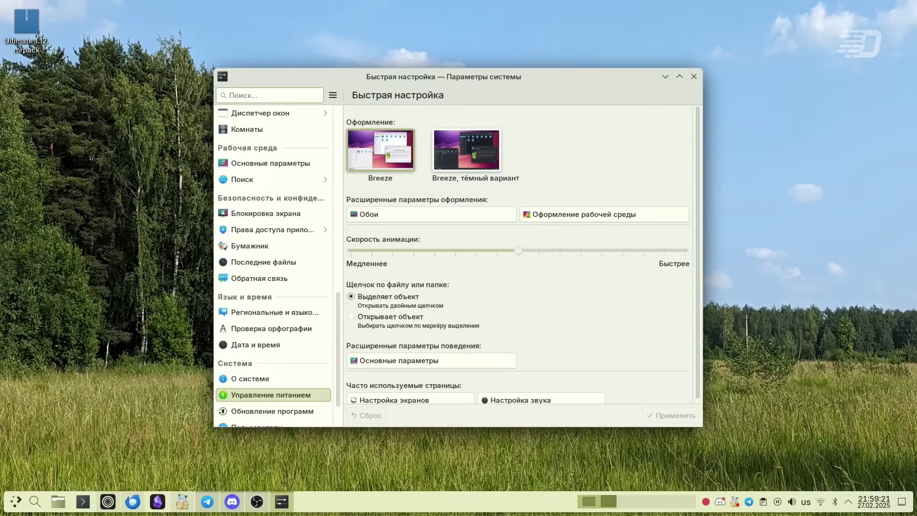
pyautogui.scroll(-3, 274, 401)
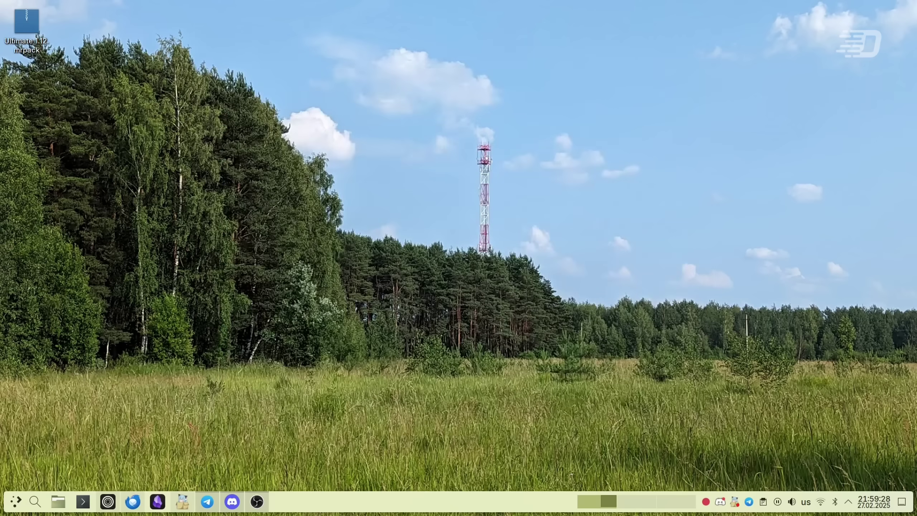
# - Search the desktop for "kri" and launch Krita
pyautogui.write('kri')
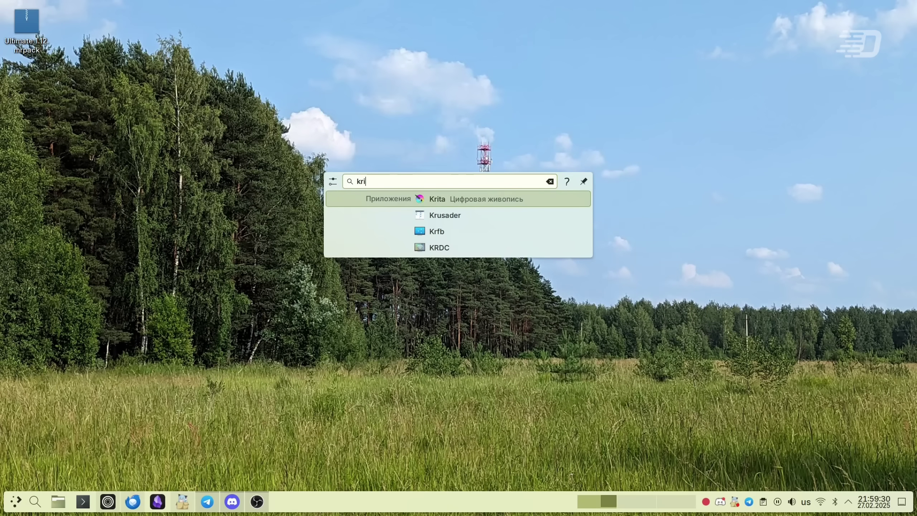
pyautogui.press('Return')
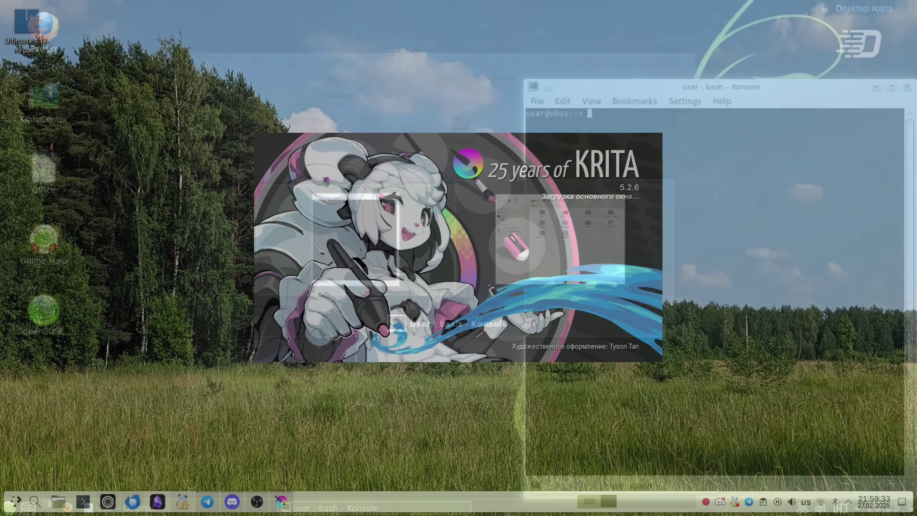
# - Switch windows and go back from the Multimedia Controls page of the Pixel 7 Pro in KDE Connect
pyautogui.hotkey('alt', 'Tab')
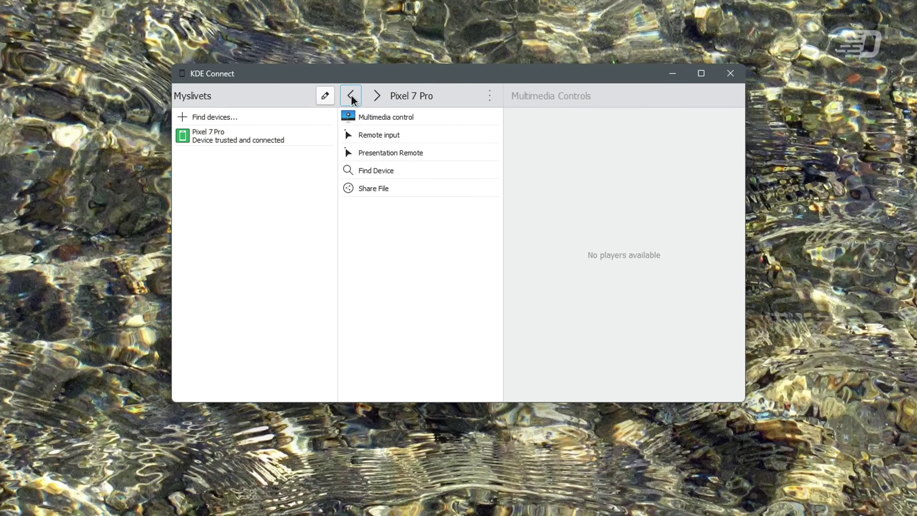
pyautogui.click(350, 95)
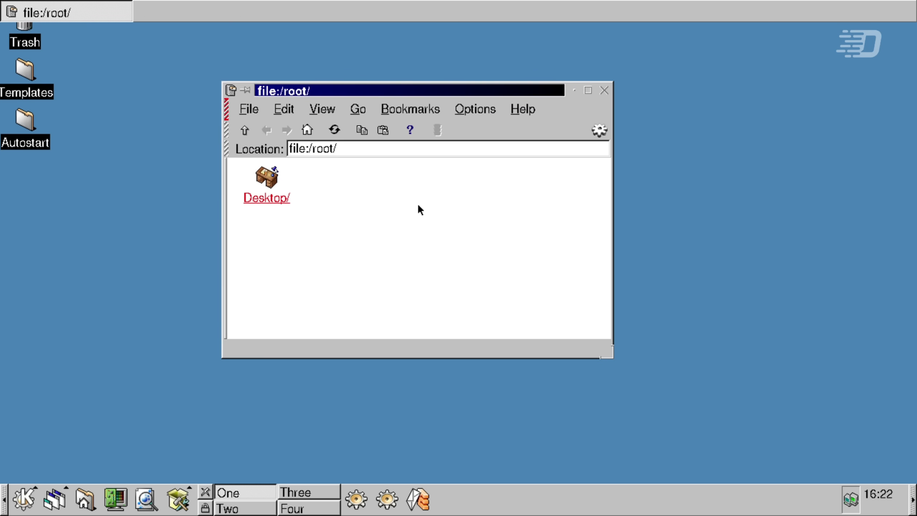
# - Close the file manager window showing file:/root/
pyautogui.click(603, 91)
pyautogui.rightClick(150, 393)
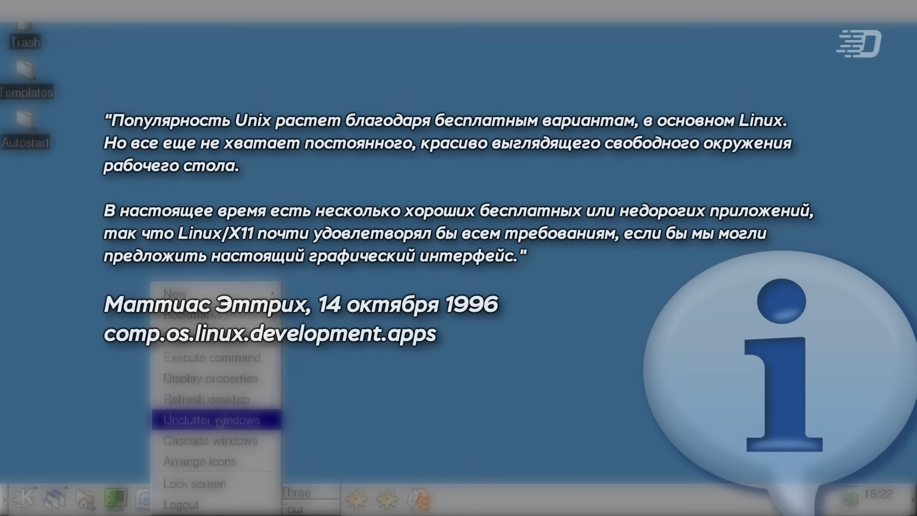
pyautogui.rightClick(344, 160)
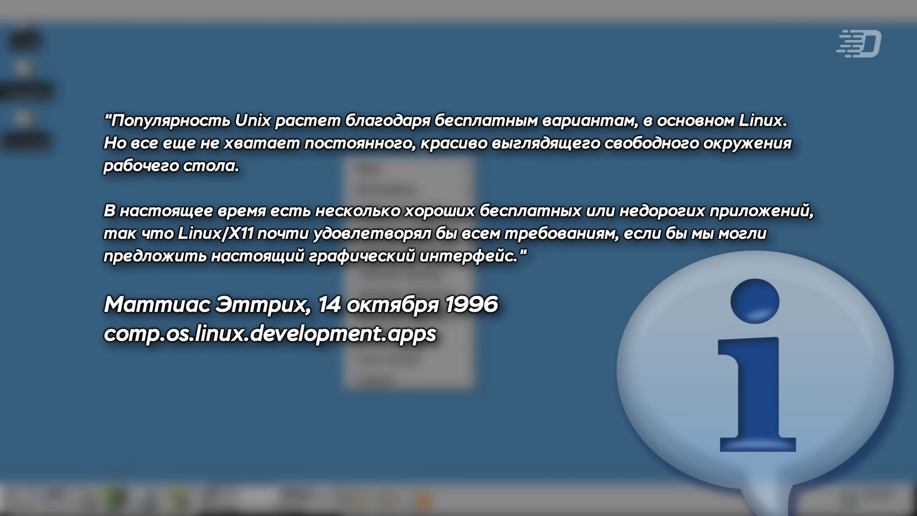
pyautogui.hotkey('alt', 'F1')
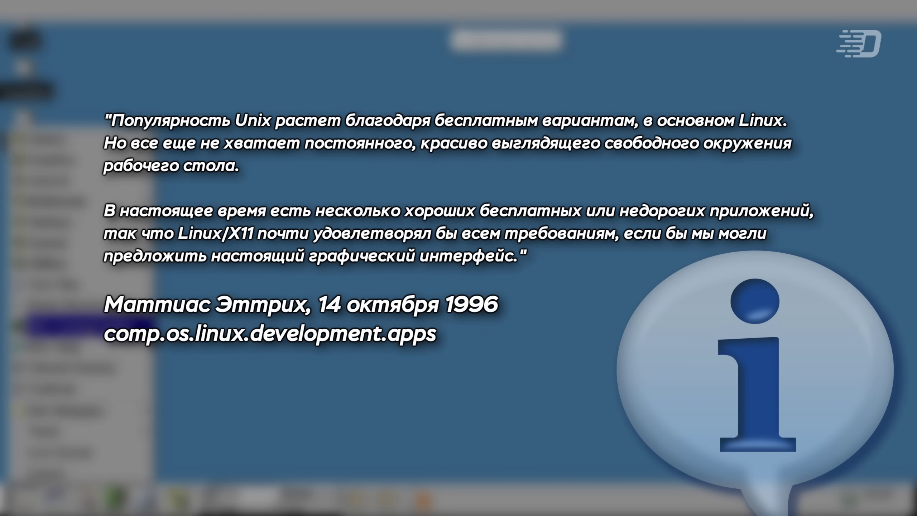
pyautogui.click(339, 290)
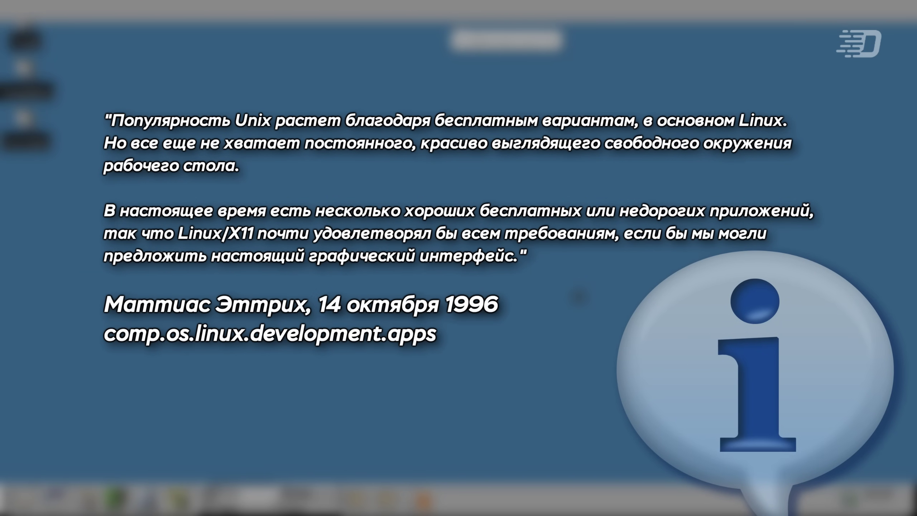
pyautogui.rightClick(394, 157)
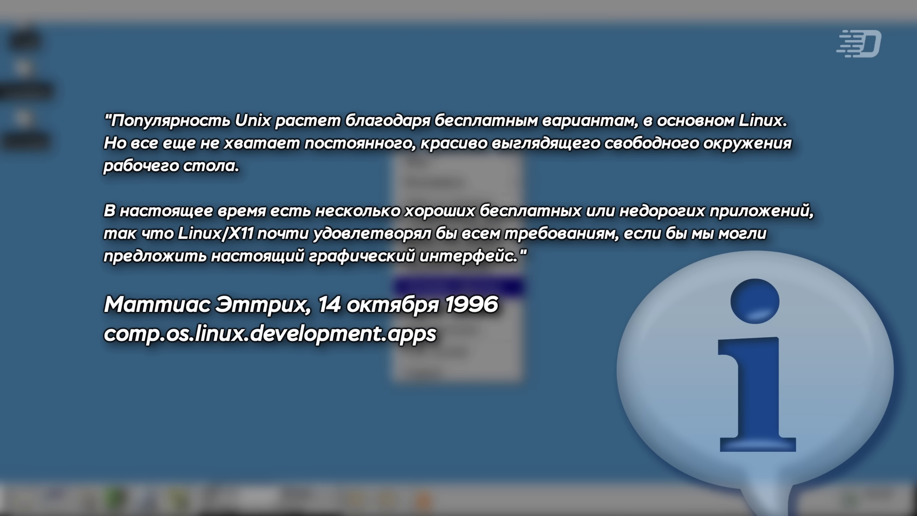
pyautogui.click(432, 246)
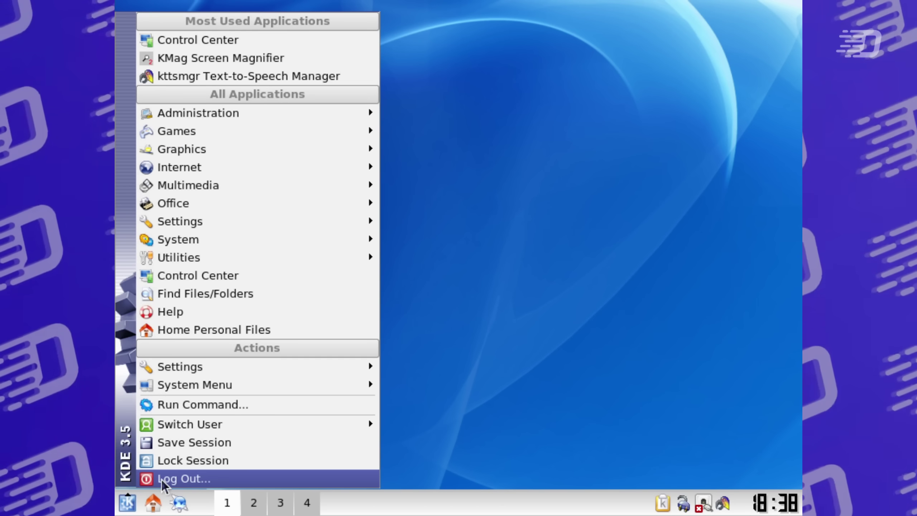
# - Request a log-out from the KDE 3.5 session
pyautogui.click(162, 480)
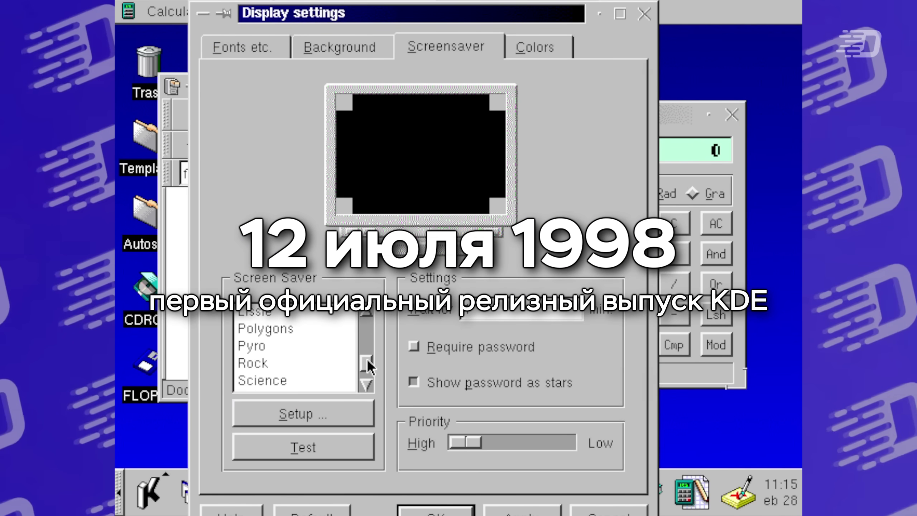
# - Try the Blank Screen screensaver and select Blobs in the display settings
pyautogui.click(320, 362)
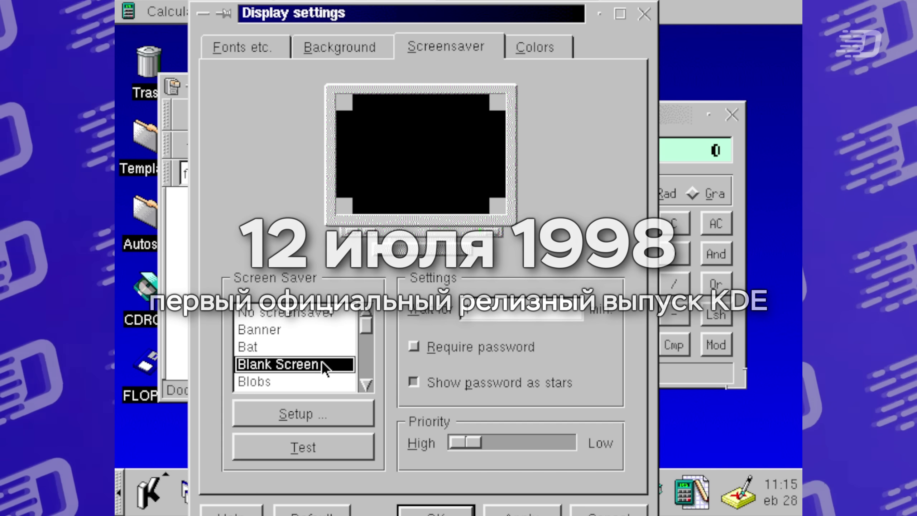
pyautogui.click(306, 381)
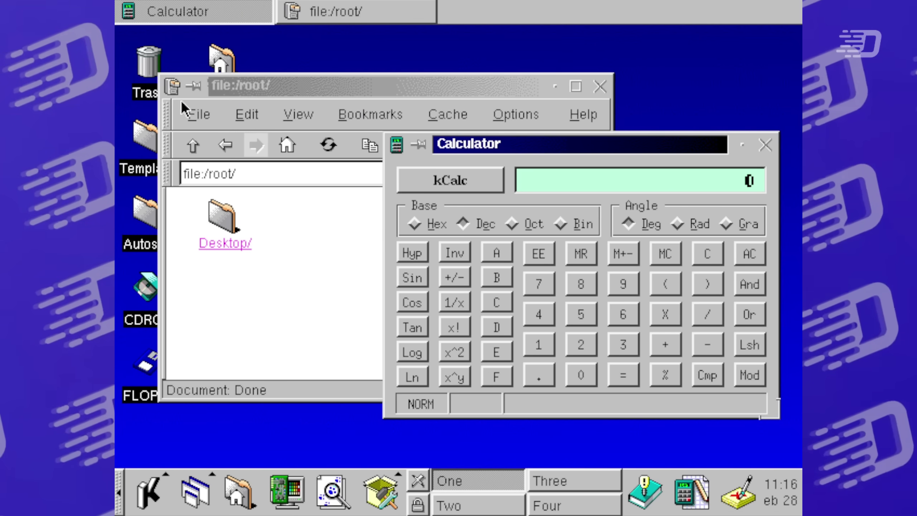
# - Move the file:/root/ file manager window toward the Calculator window
pyautogui.moveTo(196, 86); pyautogui.dragTo(318, 96)
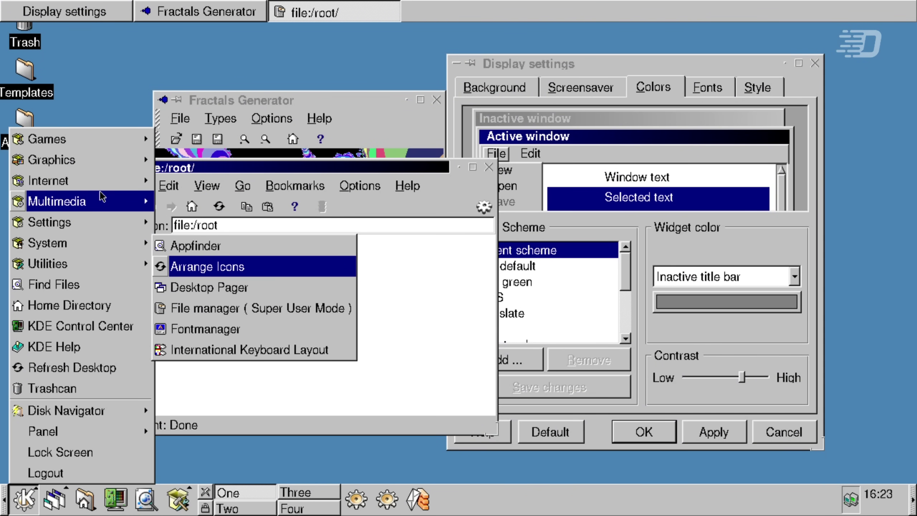
# - Launch the Konqueror Web Browser from the WWW applications of the Networking category
pyautogui.moveTo(104, 184)
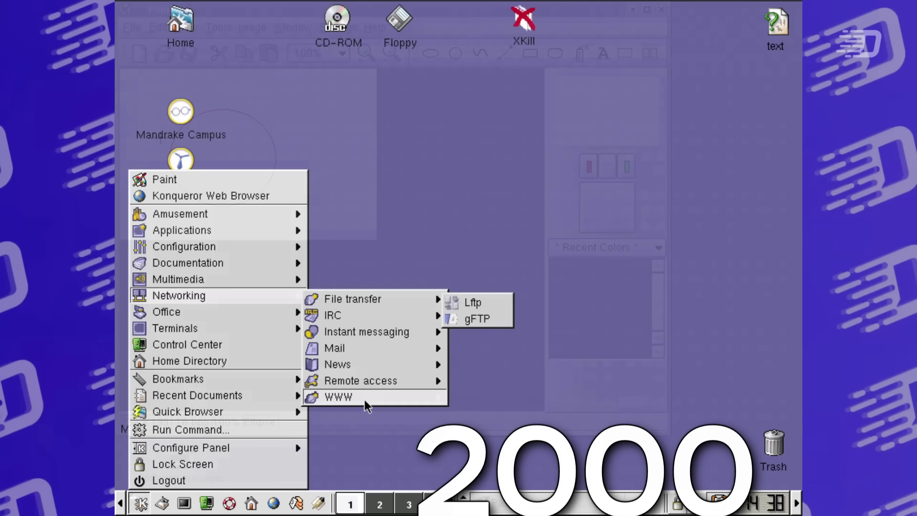
pyautogui.moveTo(419, 403)
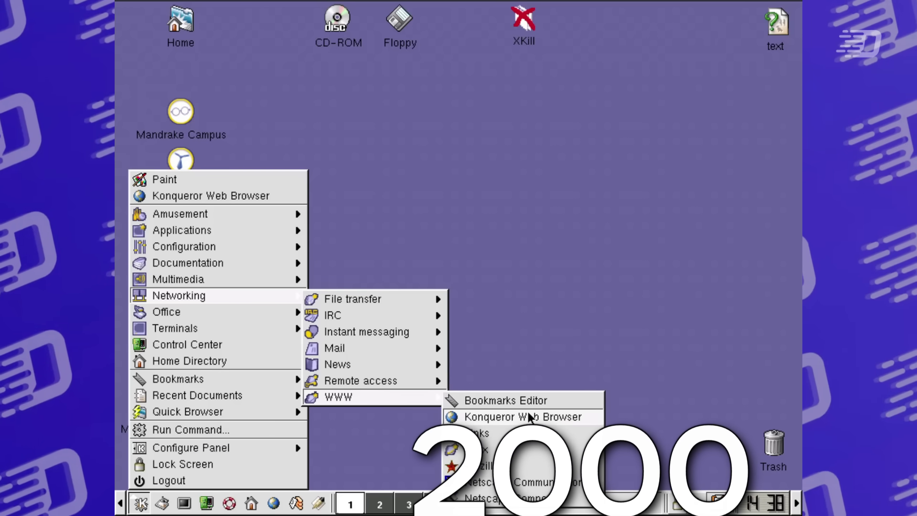
pyautogui.click(529, 417)
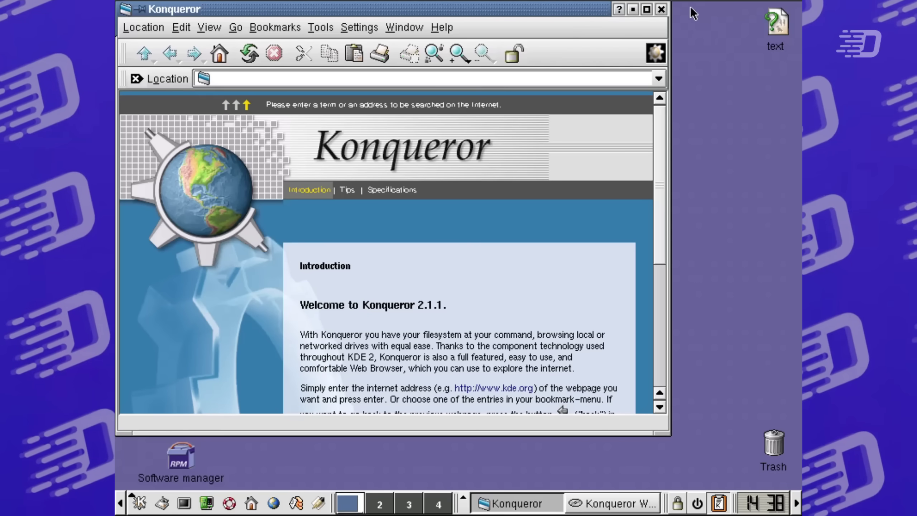
# - Maximize the Konqueror browser window
pyautogui.click(646, 10)
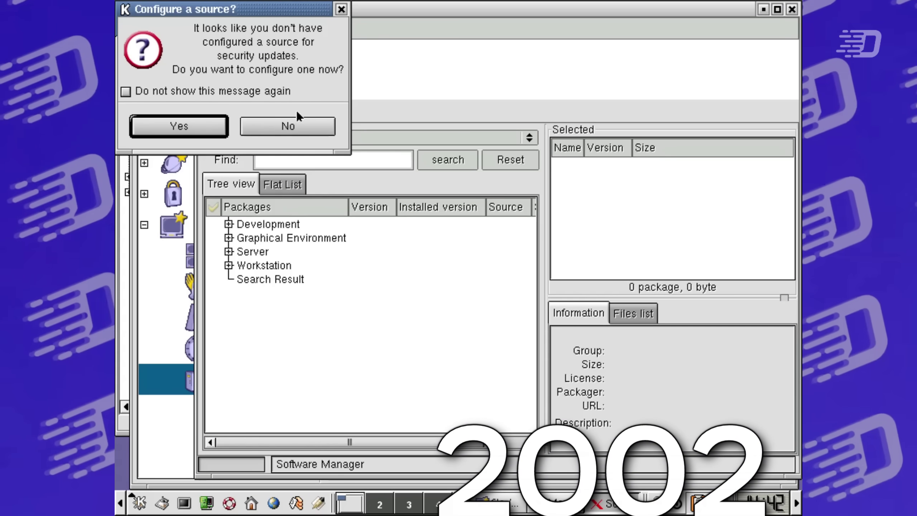
# - Decline configuring a source for security updates, and view the Menus section of Mandrake Control Center before closing it
pyautogui.click(288, 126)
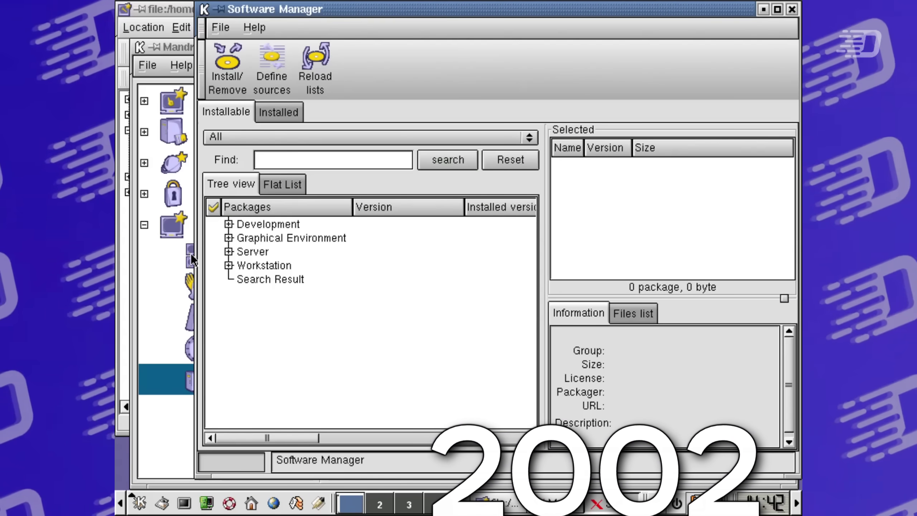
pyautogui.click(191, 254)
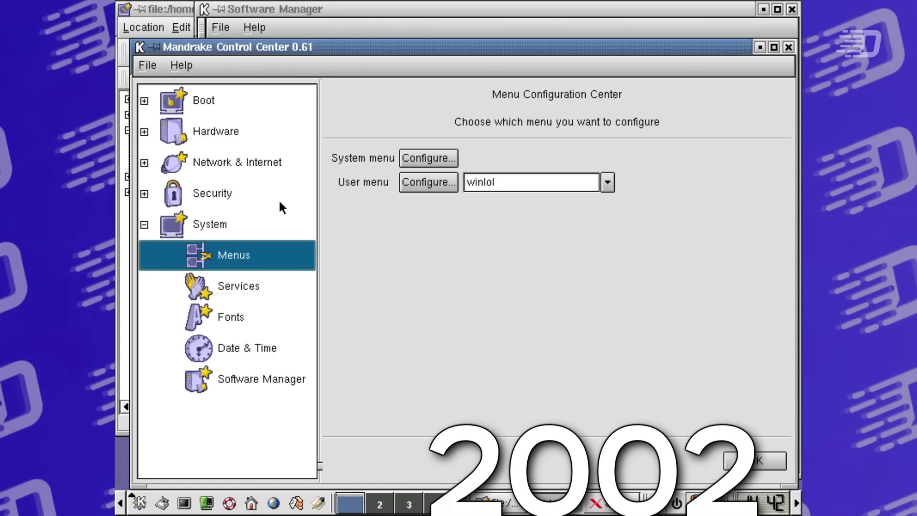
pyautogui.click(788, 51)
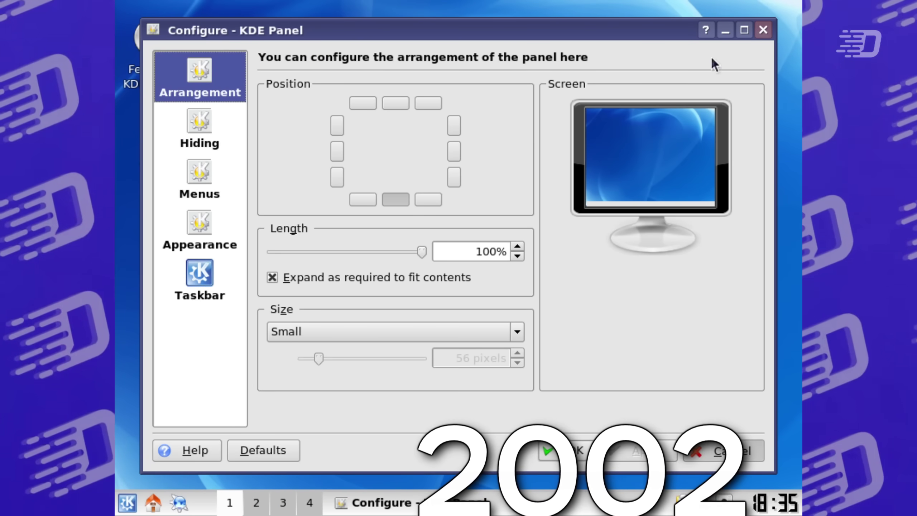
# - Dismiss the KDE Panel configuration without changes and open the K menu
pyautogui.press('Escape')
pyautogui.click(127, 502)
pyautogui.moveTo(211, 149)
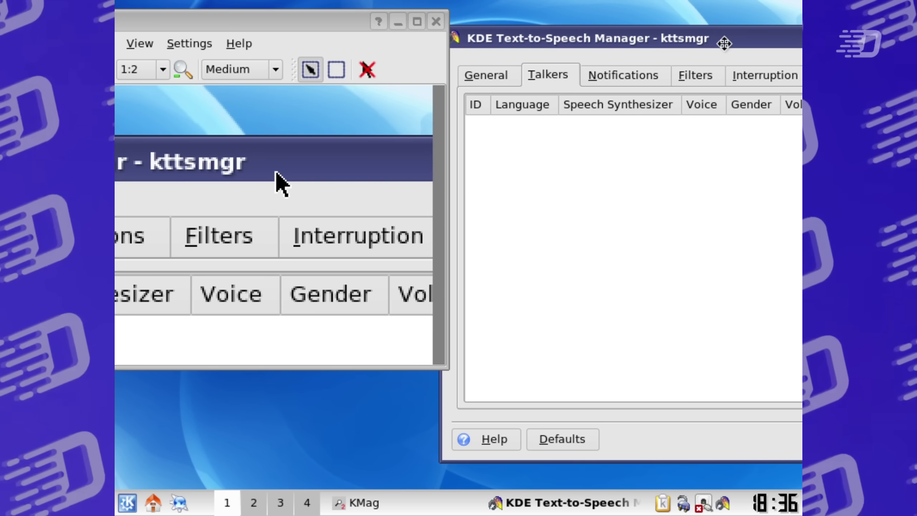
# - Move the KDE Text-to-Speech Manager window slightly farther away from the KMag window
pyautogui.moveTo(724, 43); pyautogui.dragTo(769, 50)
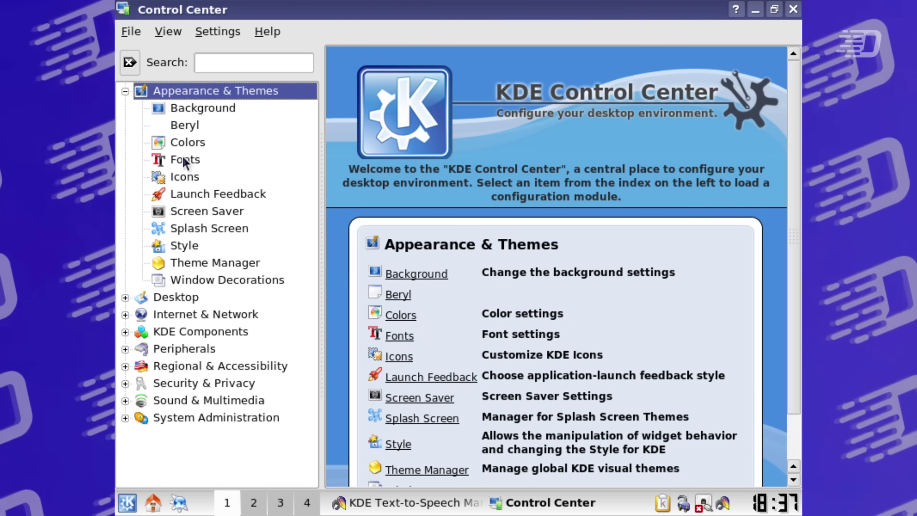
# - Open the About KDE information from the KDE Control Center
pyautogui.click(267, 32)
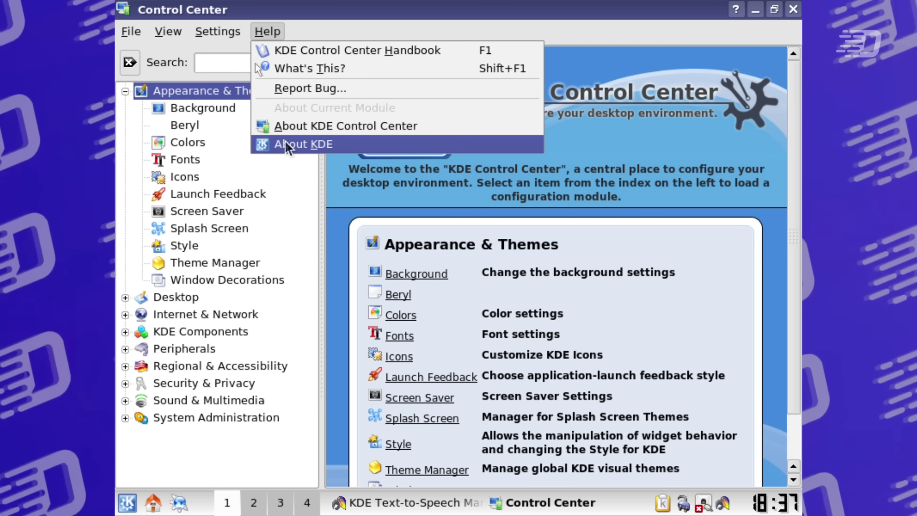
pyautogui.click(287, 145)
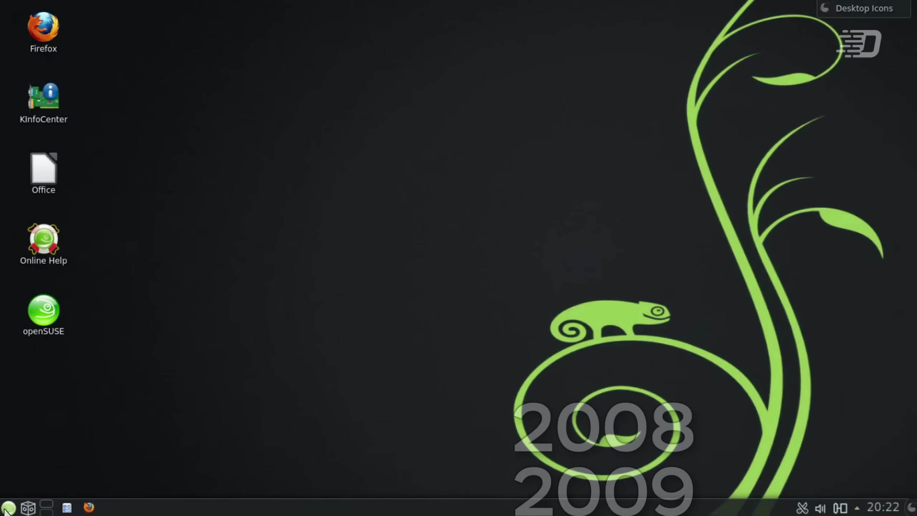
# - Browse the application categories in the openSUSE application launcher
pyautogui.click(7, 507)
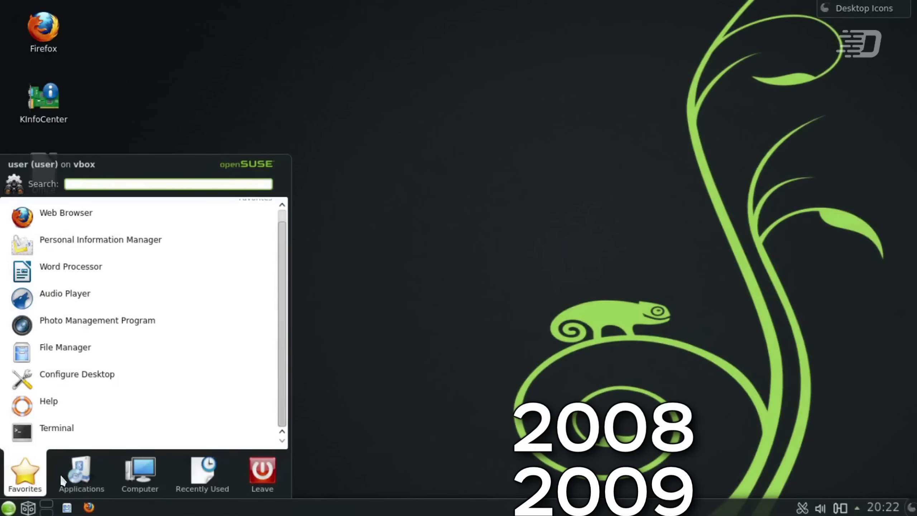
pyautogui.moveTo(72, 469)
pyautogui.click(78, 429)
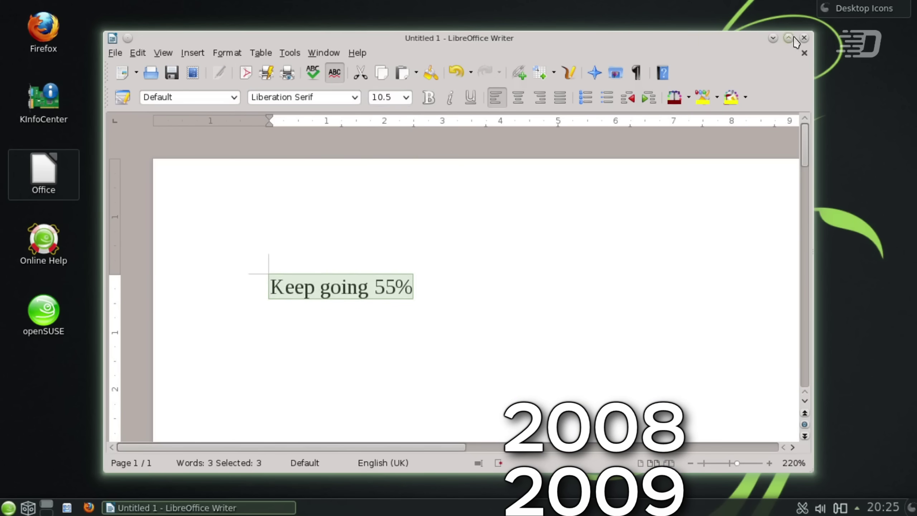
# - Close the LibreOffice Writer document window and launch the Terminal from the launcher's favorites
pyautogui.click(804, 37)
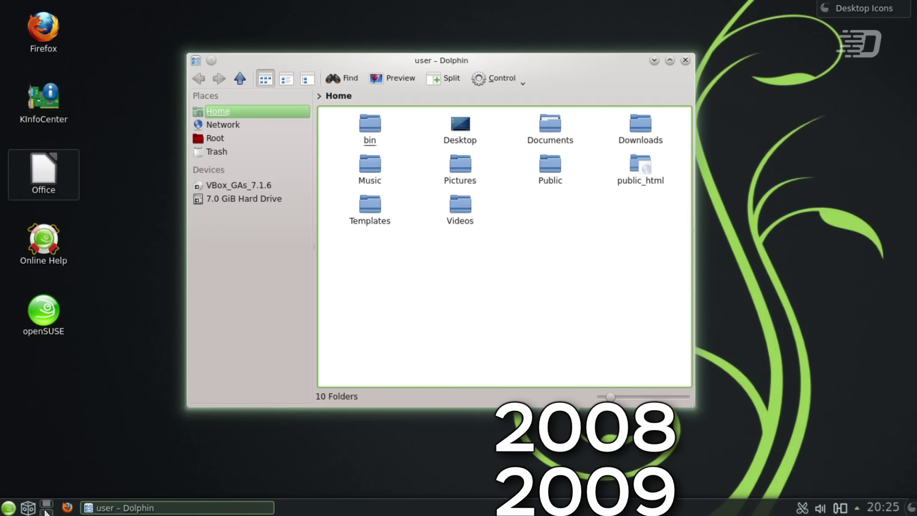
pyautogui.click(7, 510)
pyautogui.click(53, 431)
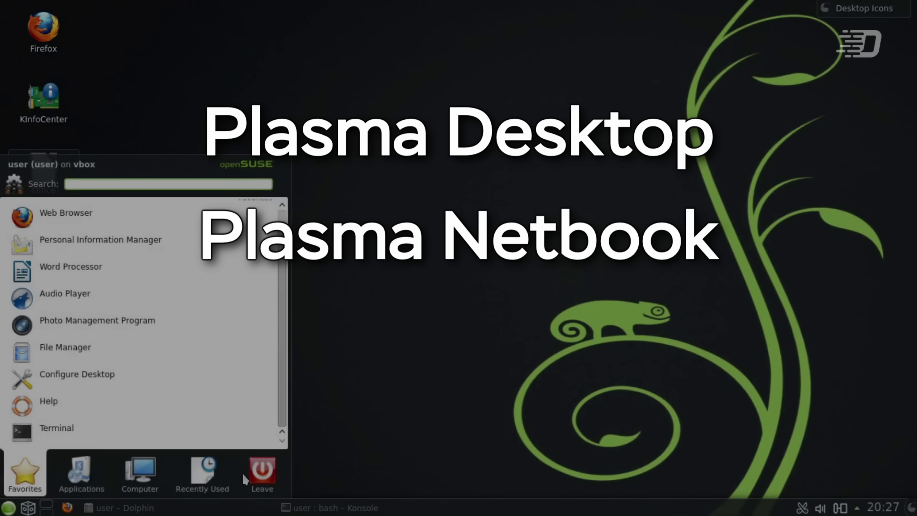
# - Request a shutdown from the Leave options of the openSUSE launcher
pyautogui.click(259, 474)
pyautogui.click(47, 388)
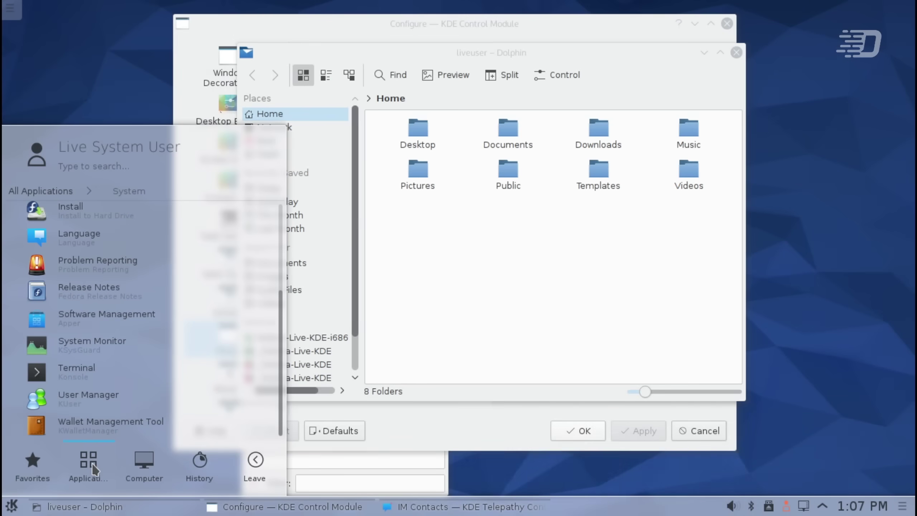
# - Return from the System category to All Applications and open the Settings category
pyautogui.click(65, 192)
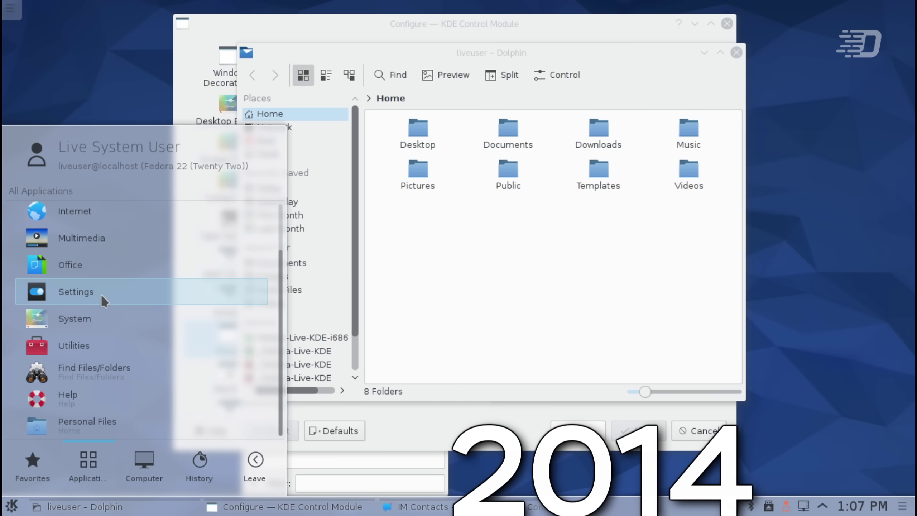
pyautogui.click(100, 296)
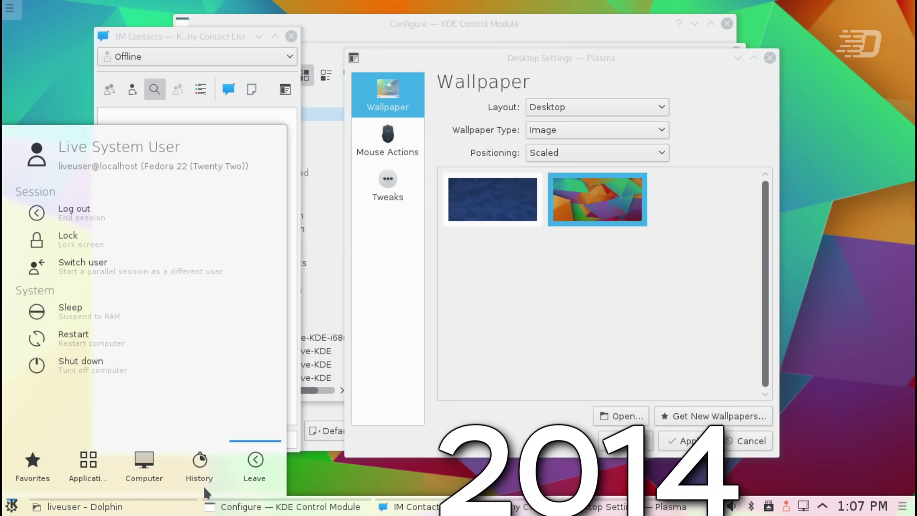
# - Launch the Scientific Calculator from the Utilities category of the application launcher
pyautogui.moveTo(134, 461)
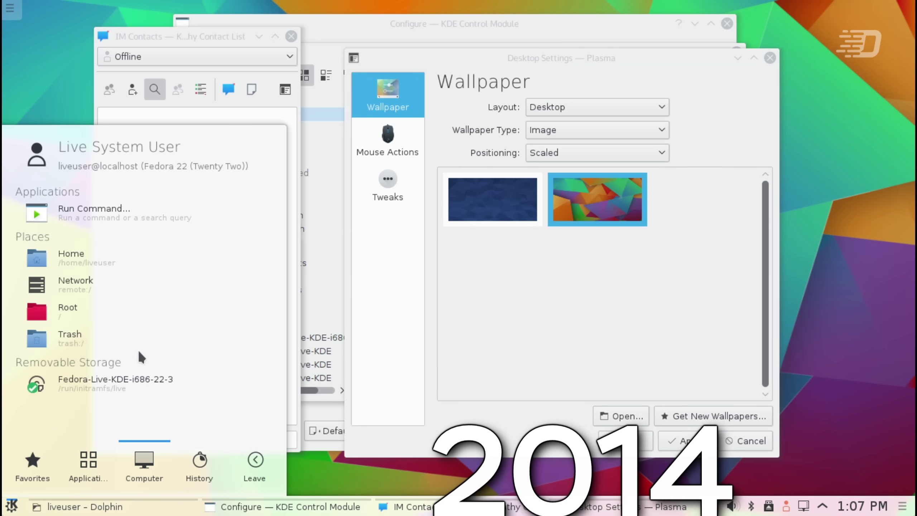
pyautogui.moveTo(101, 464)
pyautogui.scroll(-1, 81, 281)
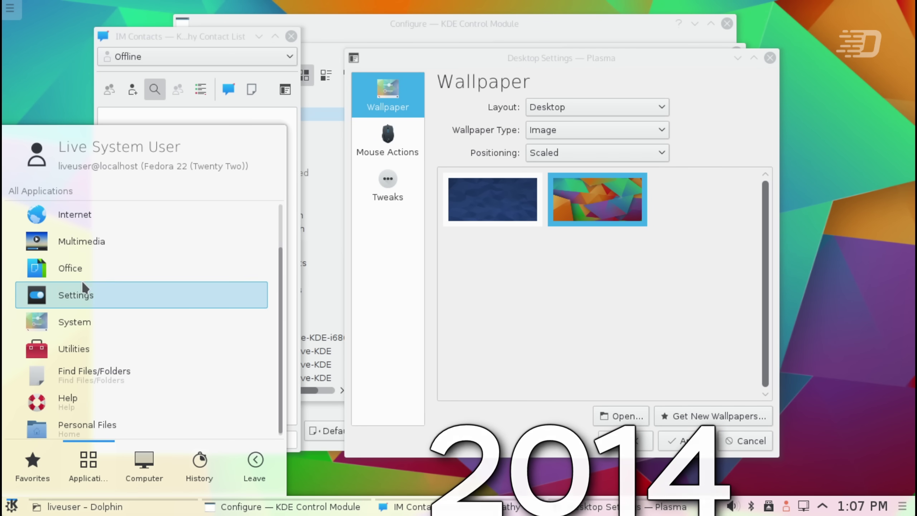
pyautogui.click(83, 348)
pyautogui.scroll(-3, 176, 249)
pyautogui.scroll(2, 174, 264)
pyautogui.scroll(-2, 155, 307)
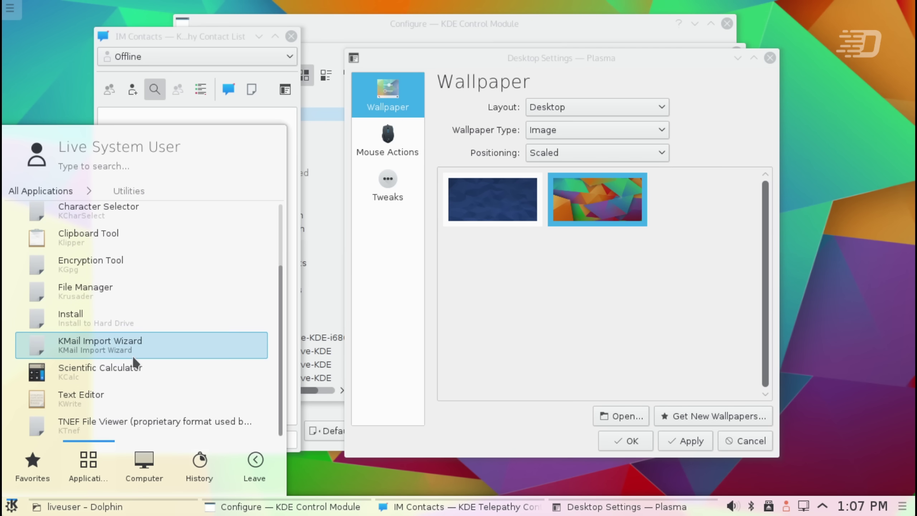
pyautogui.click(129, 370)
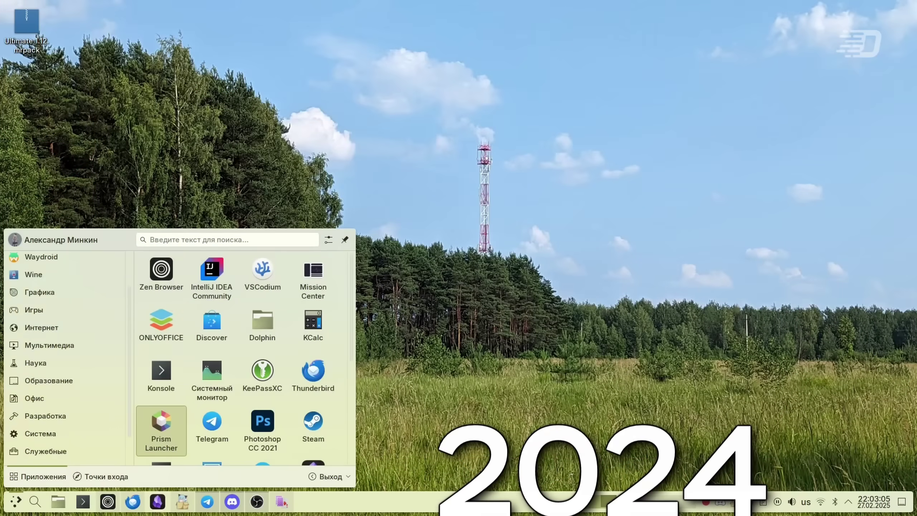
# - Examine the application categories in the Plasma launcher, including the development category (Разработка)
pyautogui.scroll(-1, 65, 357)
pyautogui.moveTo(64, 383)
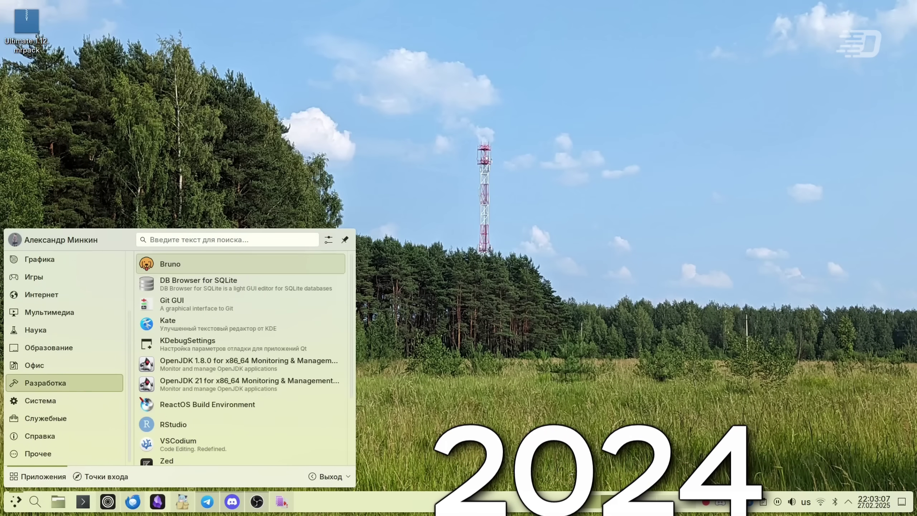
pyautogui.scroll(-5, 238, 372)
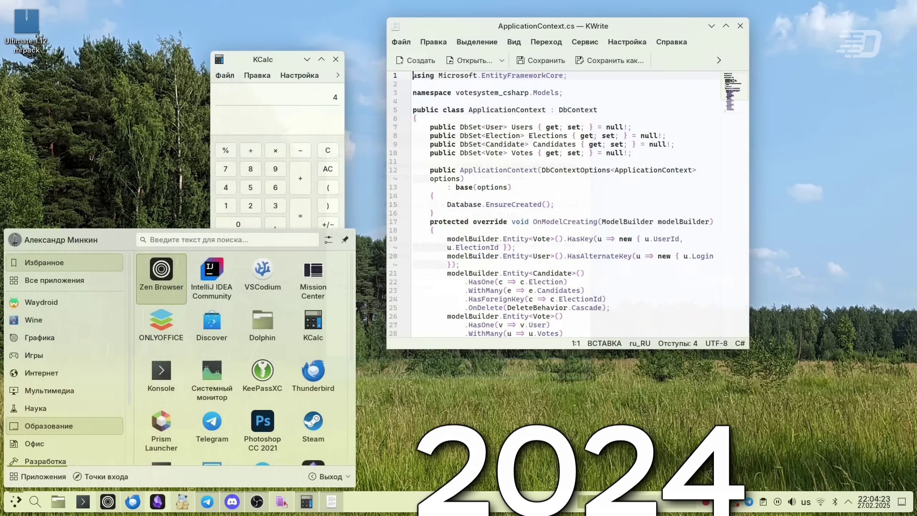
pyautogui.scroll(-2, 65, 356)
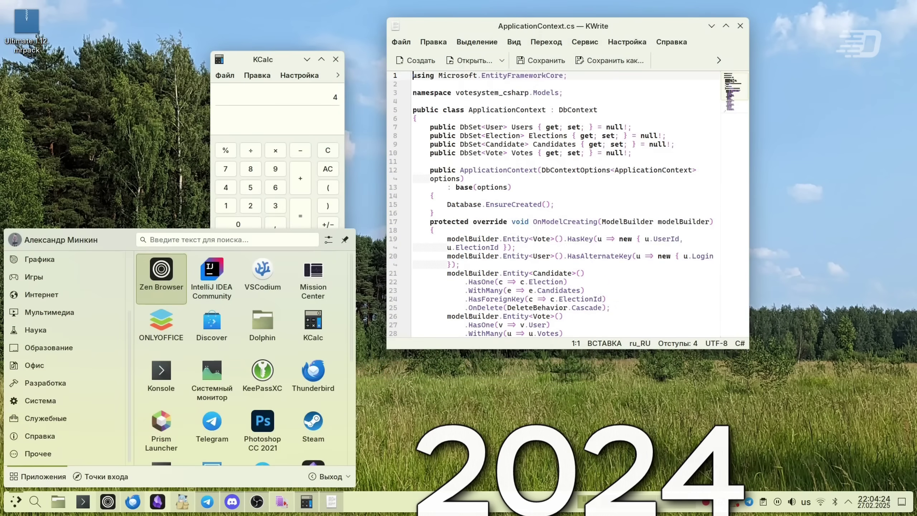
pyautogui.scroll(-8, 240, 361)
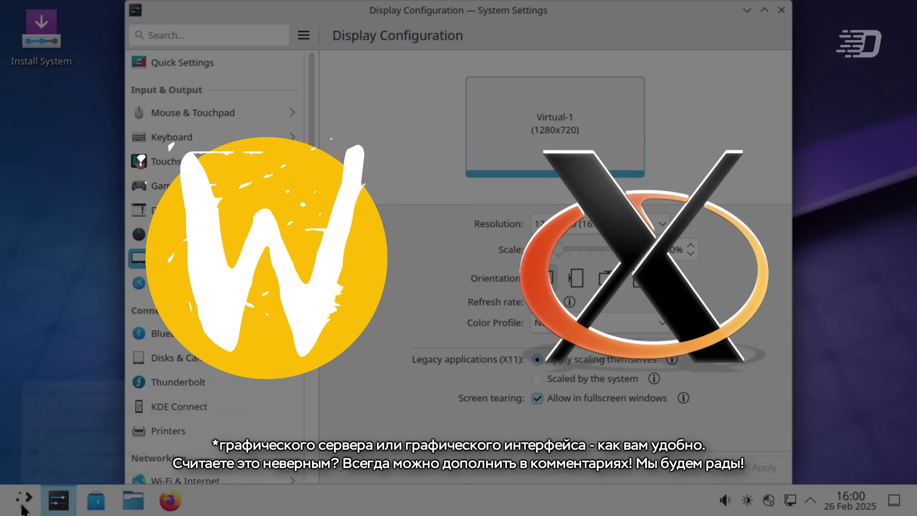
# - Switch the application launcher to the Application Dashboard alternative and open it
pyautogui.rightClick(22, 505)
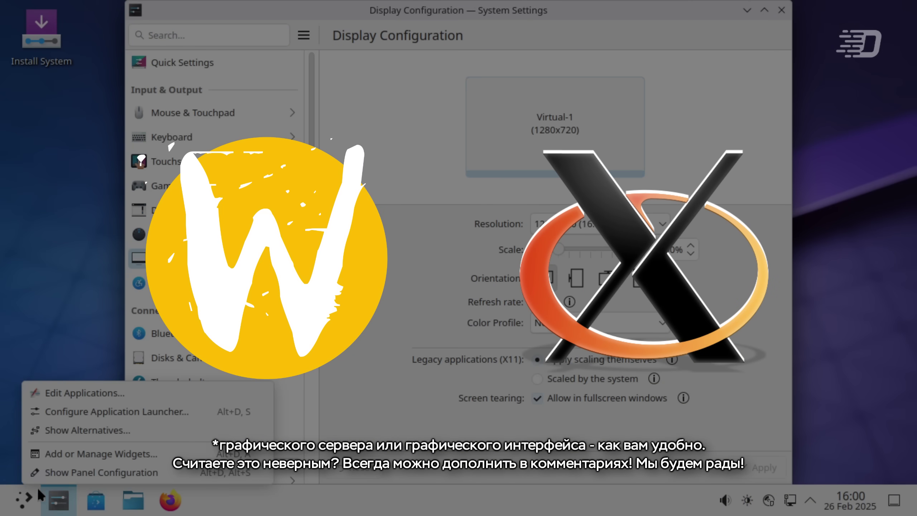
pyautogui.click(48, 429)
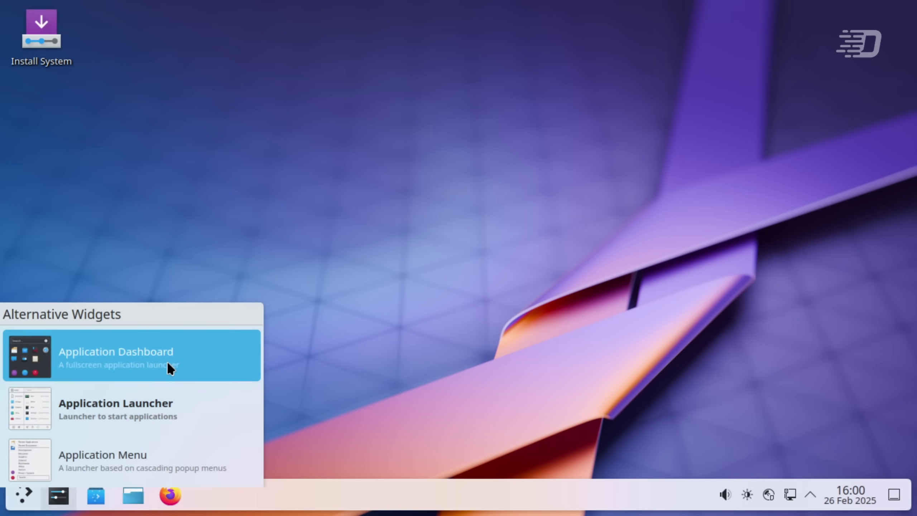
pyautogui.click(170, 366)
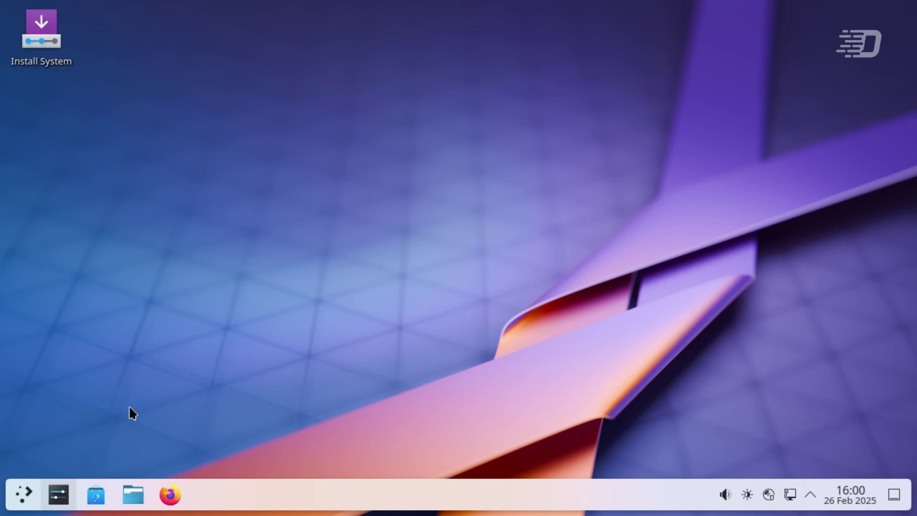
pyautogui.click(35, 492)
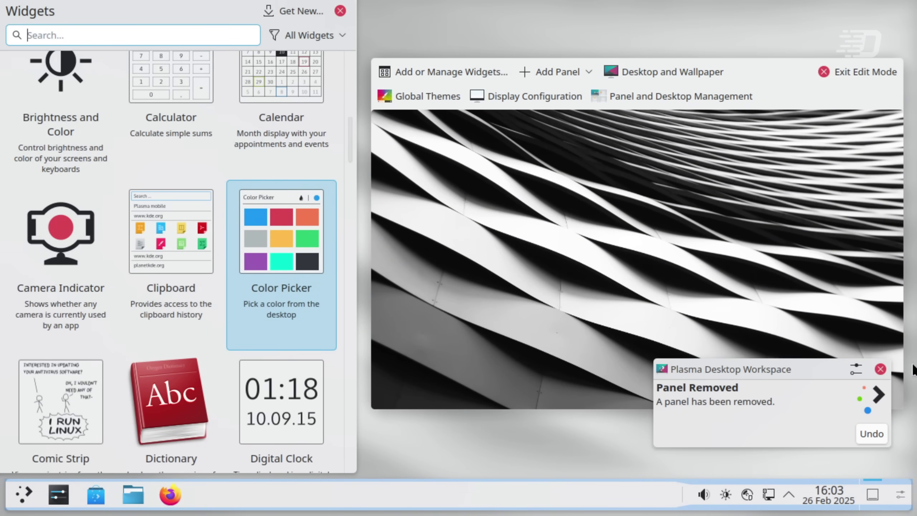
# - Close the Widgets list and dismiss the Panel Removed notification
pyautogui.press('Escape')
pyautogui.click(880, 368)
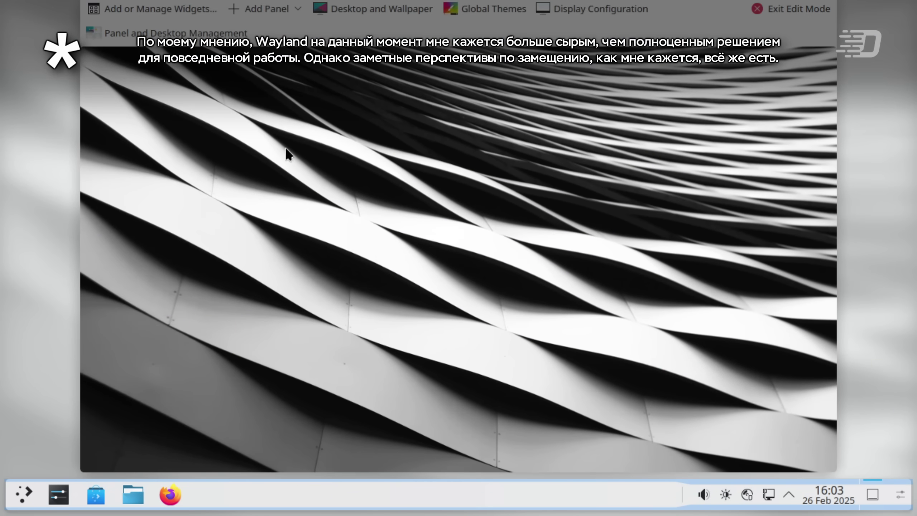
# - Reopen the list of available widgets and look through it down the list
pyautogui.click(173, 8)
pyautogui.scroll(-3, 345, 109)
pyautogui.moveTo(350, 105); pyautogui.dragTo(342, 387)
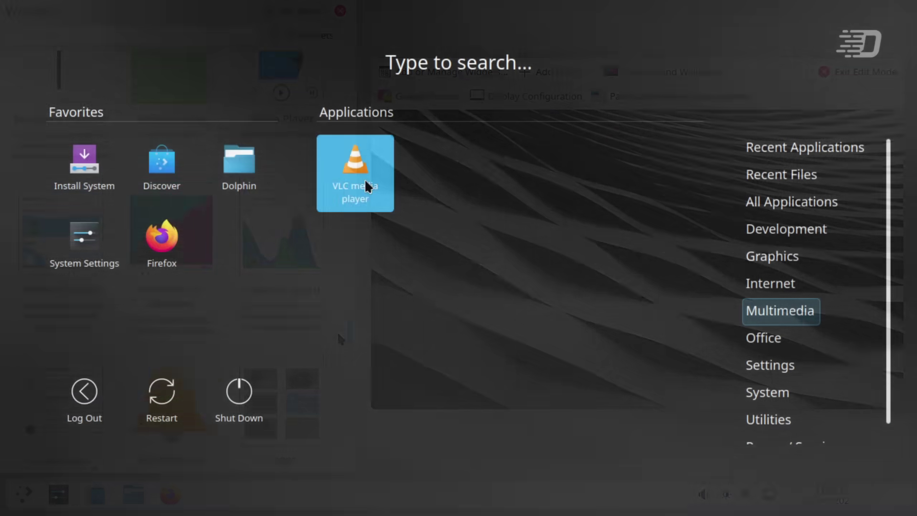
# - Launch VLC media player from the Multimedia applications and continue past its privacy and network access policy
pyautogui.click(366, 181)
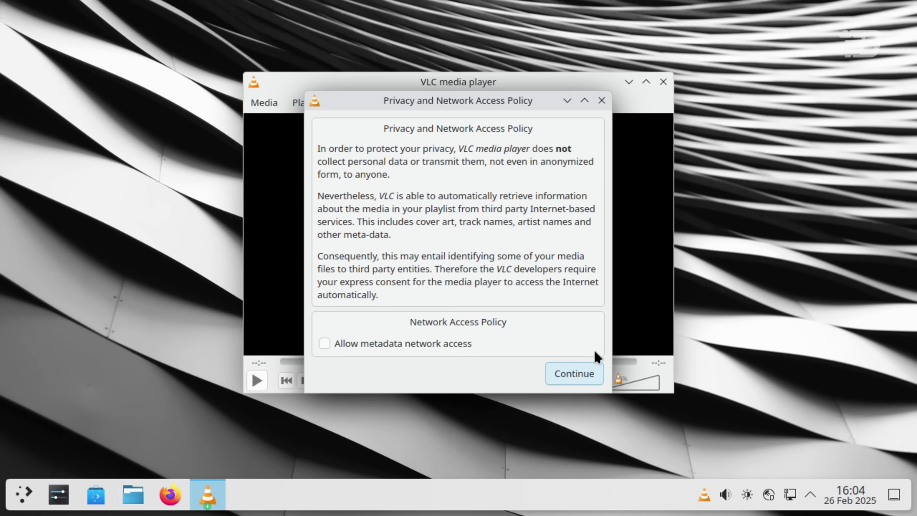
pyautogui.click(592, 374)
# - Look through the menus of VLC media player and close the player
pyautogui.click(522, 102)
pyautogui.moveTo(318, 104)
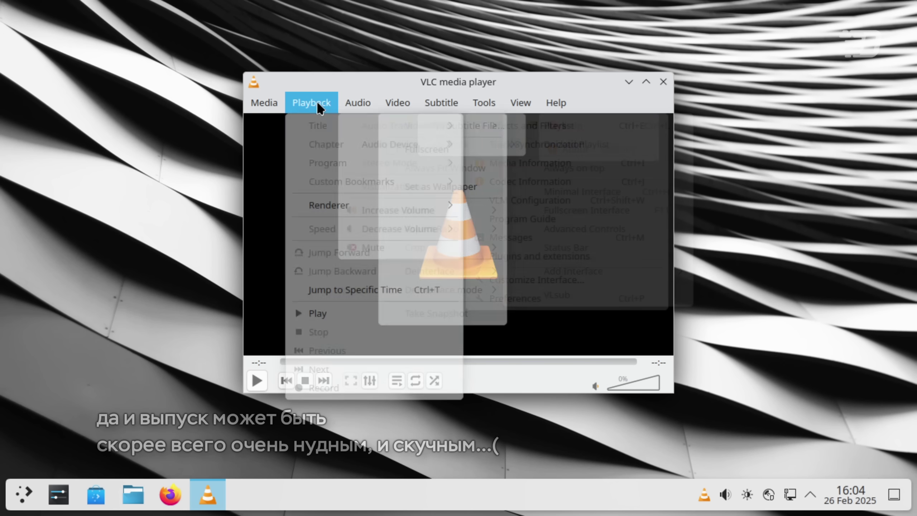
pyautogui.moveTo(357, 102)
pyautogui.click(662, 82)
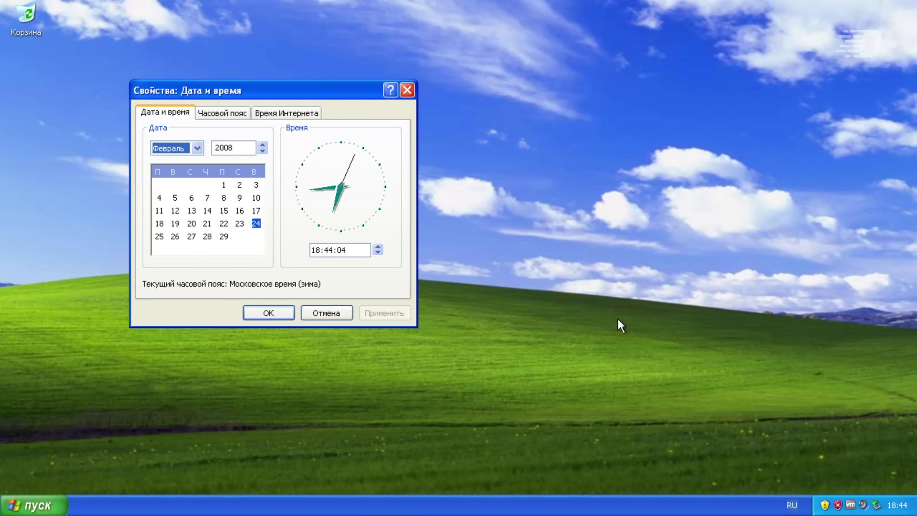
# - Confirm the Windows XP date and time properties and launch Windows Media Player
pyautogui.click(266, 308)
pyautogui.click(39, 504)
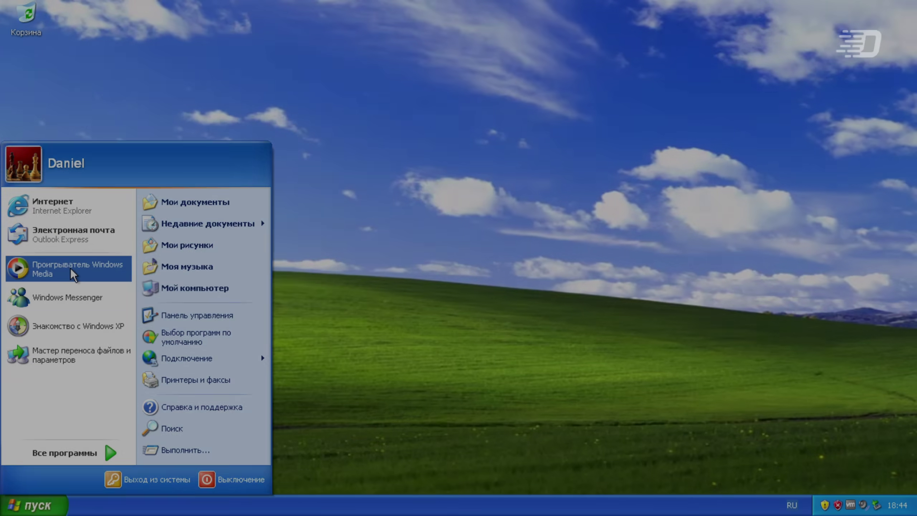
pyautogui.click(68, 268)
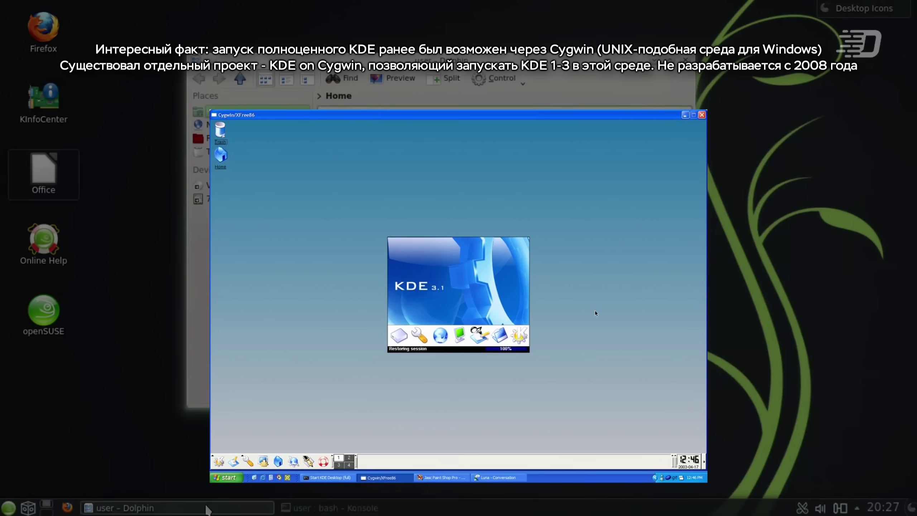
# - Show the session and system Leave options in the openSUSE application launcher
pyautogui.click(46, 505)
pyautogui.click(13, 508)
pyautogui.click(273, 477)
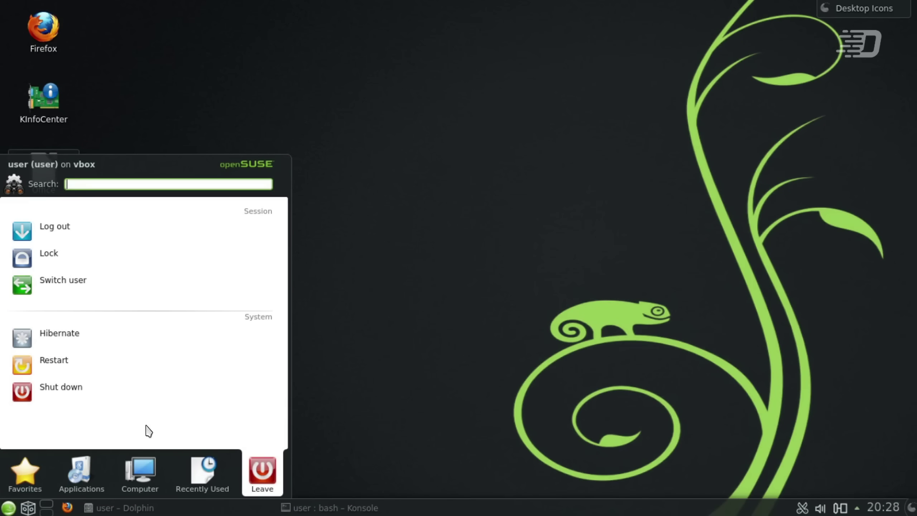
# - Shut down the openSUSE system from the Leave options
pyautogui.click(98, 394)
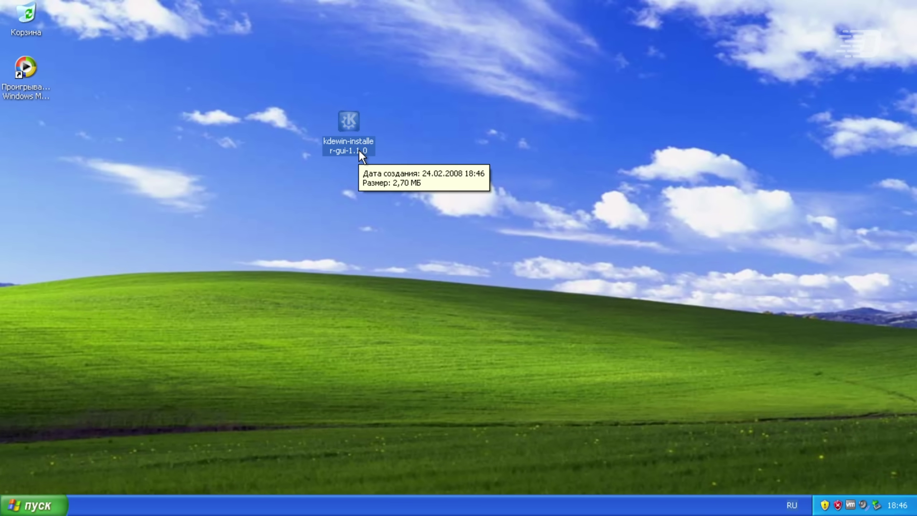
# - Launch the KDE for Windows installer from the Windows XP desktop, cancel it and run the installer file again
pyautogui.doubleClick(418, 243)
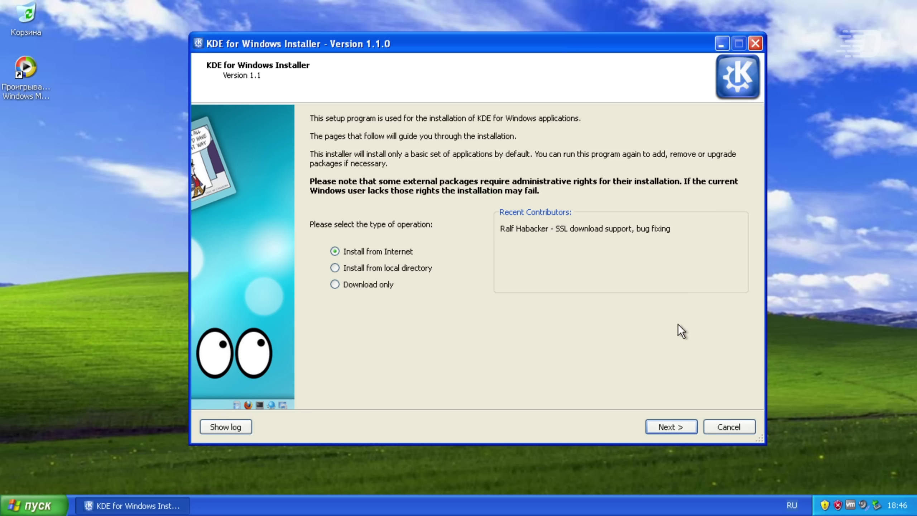
pyautogui.click(728, 426)
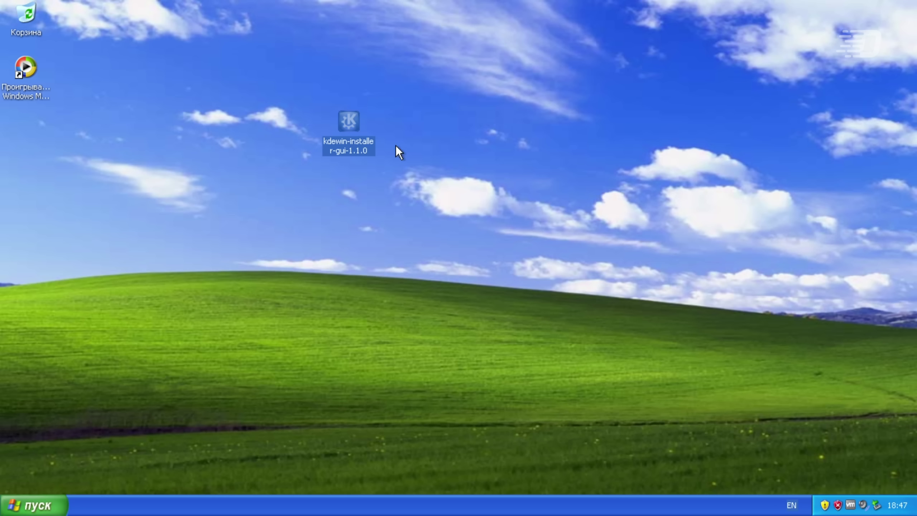
pyautogui.rightClick(358, 131)
pyautogui.click(390, 154)
pyautogui.click(483, 342)
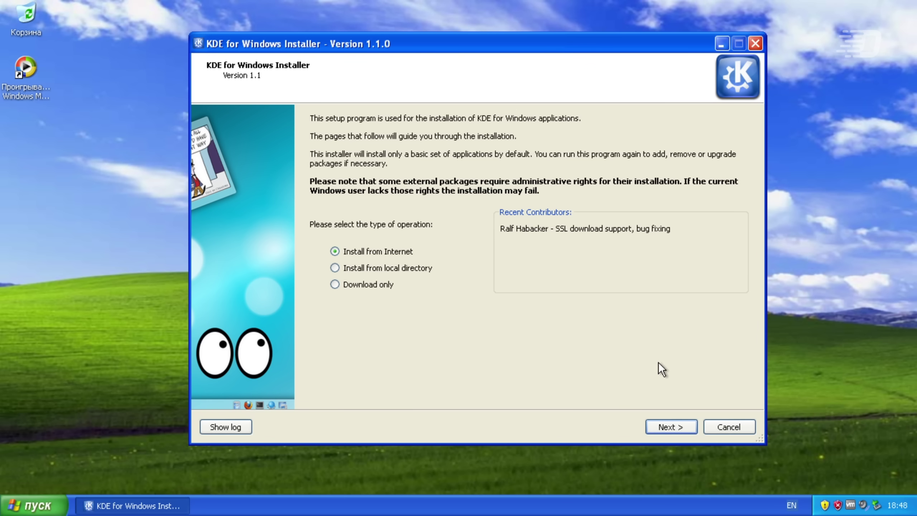
# - Try to proceed in the KDE for Windows installer with the Download only operation
pyautogui.click(418, 269)
pyautogui.click(390, 286)
pyautogui.press('Return')
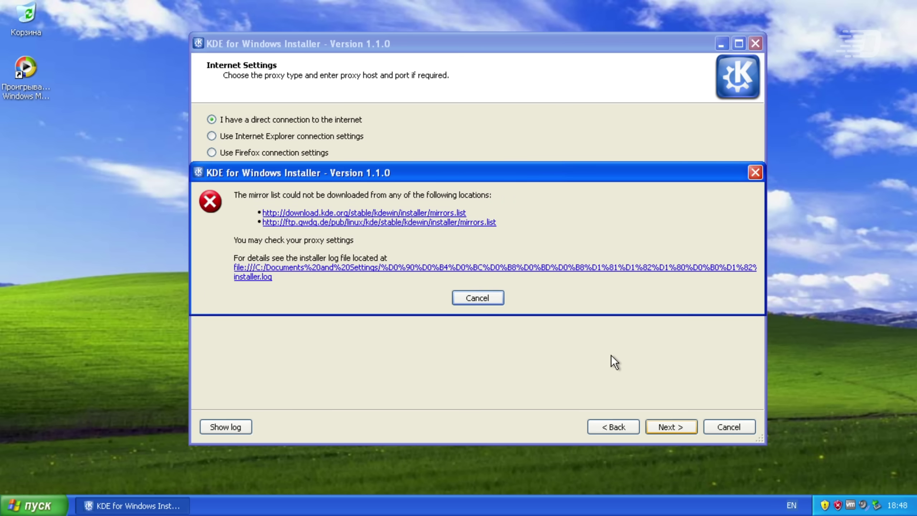
pyautogui.press('Return')
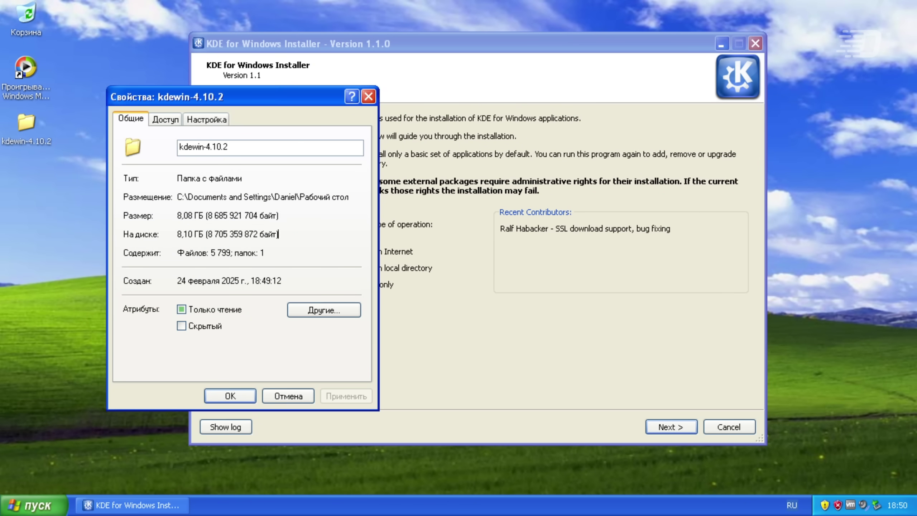
# - Check the size on disk in the properties of the kdewin-4.10.2 folder
pyautogui.moveTo(278, 233); pyautogui.dragTo(177, 234)
pyautogui.press('End')
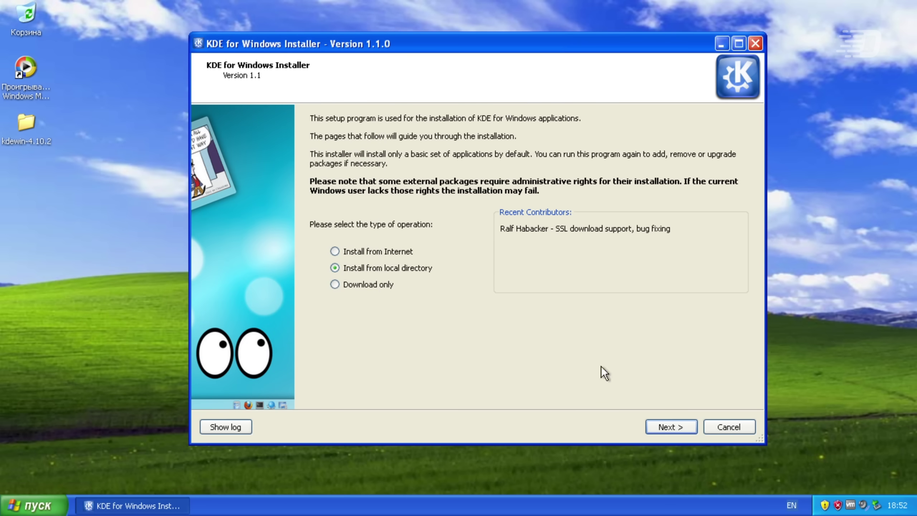
# - Proceed with installation from the local directory, using the action to update installed packages or add new packages
pyautogui.click(665, 423)
pyautogui.click(708, 113)
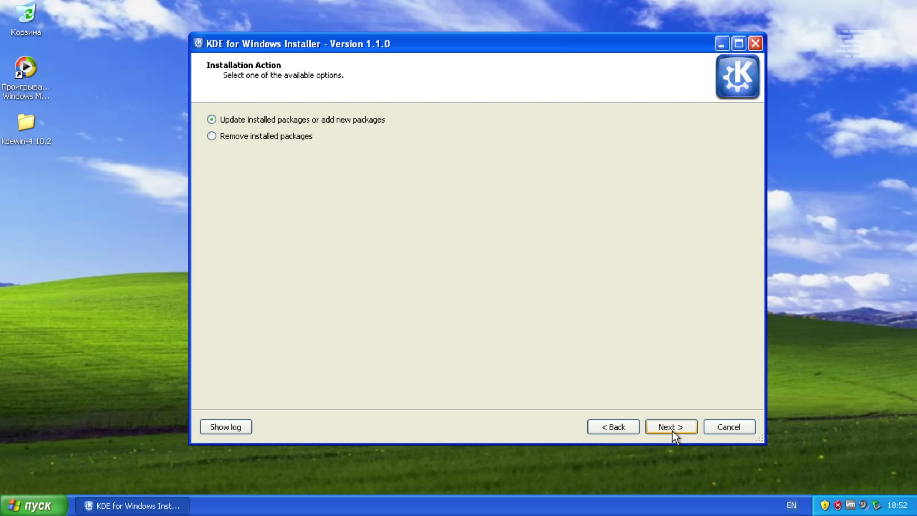
pyautogui.click(673, 430)
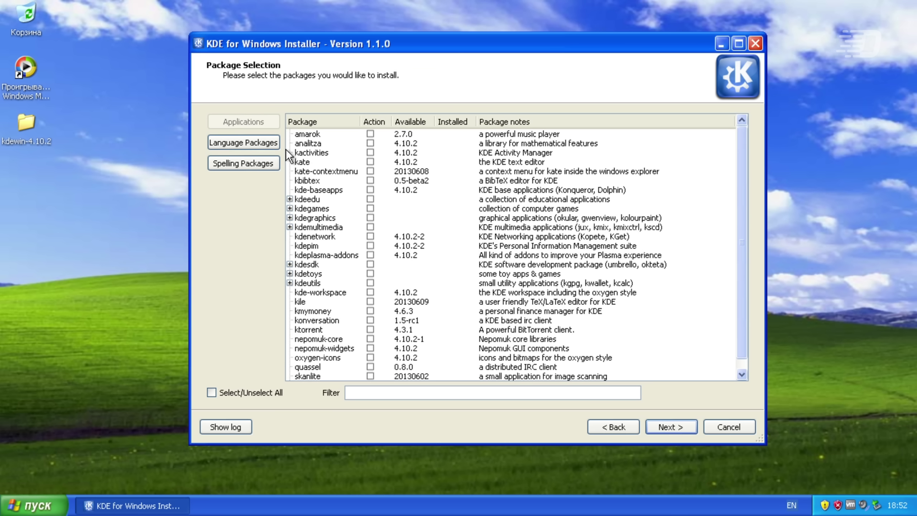
# - Look through the installer's application, language and spelling package lists and the additional dependency packages
pyautogui.click(263, 141)
pyautogui.click(267, 163)
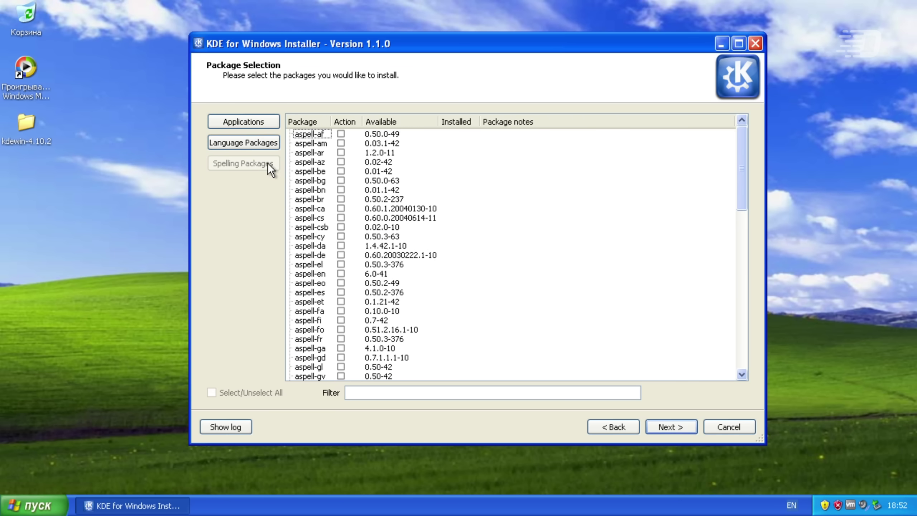
pyautogui.click(262, 141)
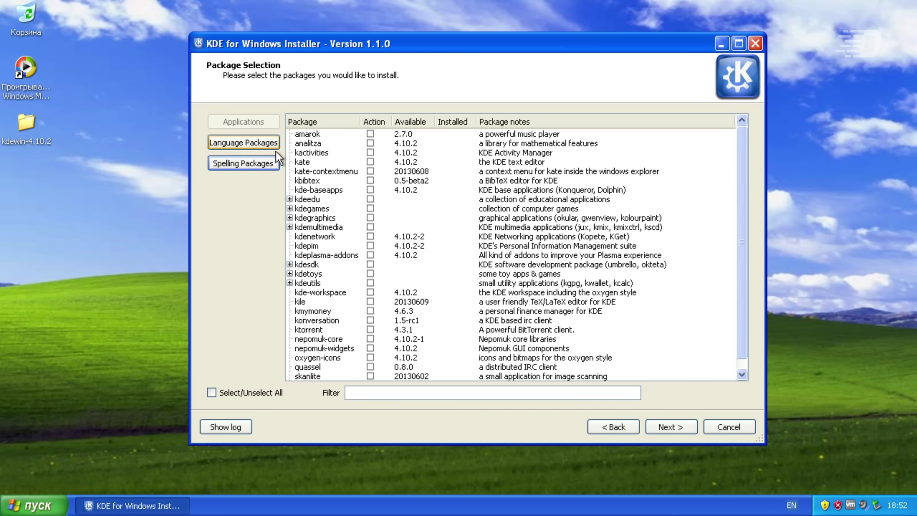
pyautogui.moveTo(740, 173); pyautogui.dragTo(740, 285)
pyautogui.click(362, 264)
pyautogui.click(243, 163)
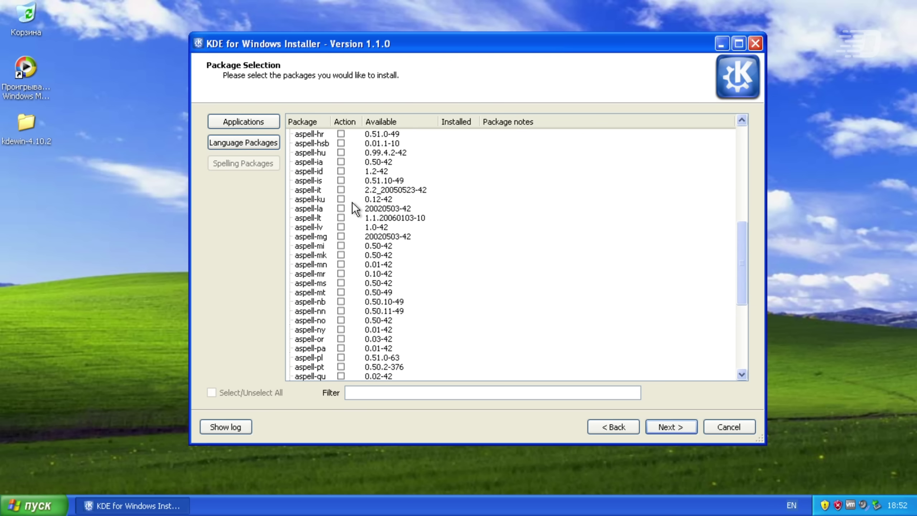
pyautogui.scroll(-5, 346, 224)
pyautogui.click(313, 208)
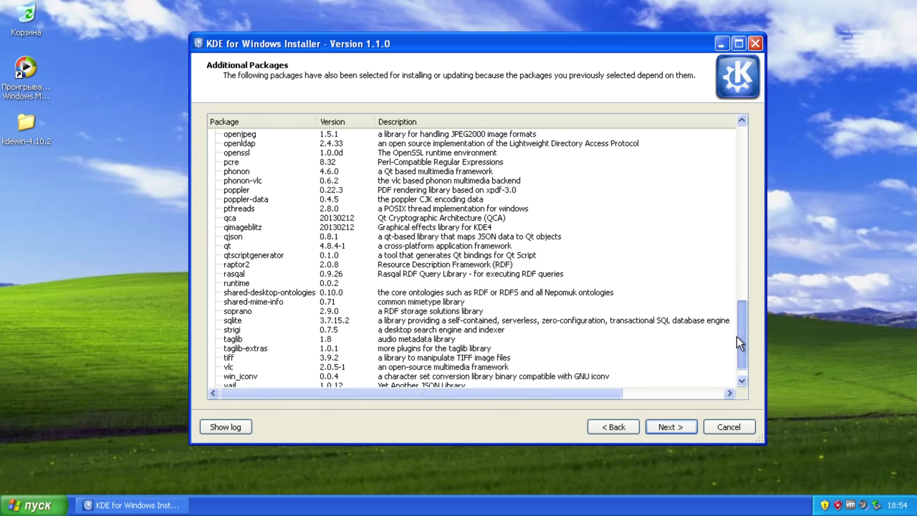
pyautogui.moveTo(736, 336); pyautogui.dragTo(737, 331)
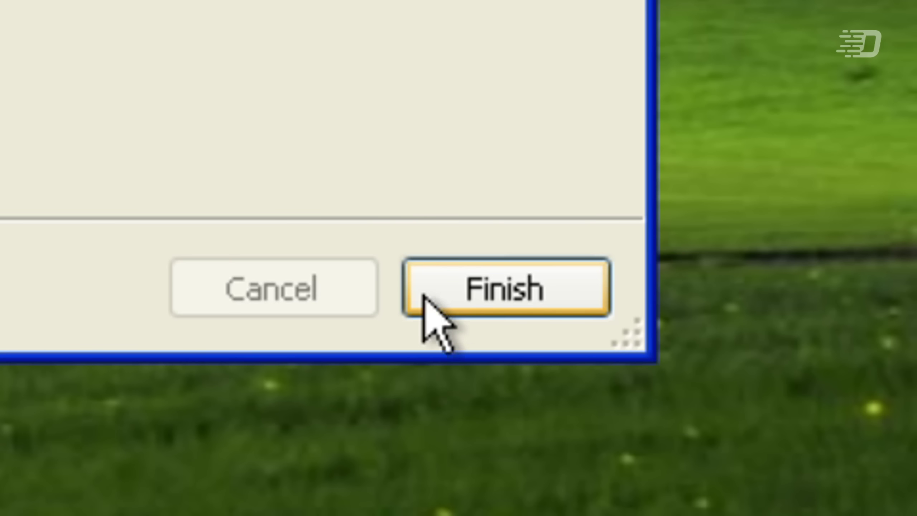
# - Finish the KDE installation and look through the program groups of KDE Release among the Windows XP programs
pyautogui.click(458, 310)
pyautogui.click(133, 489)
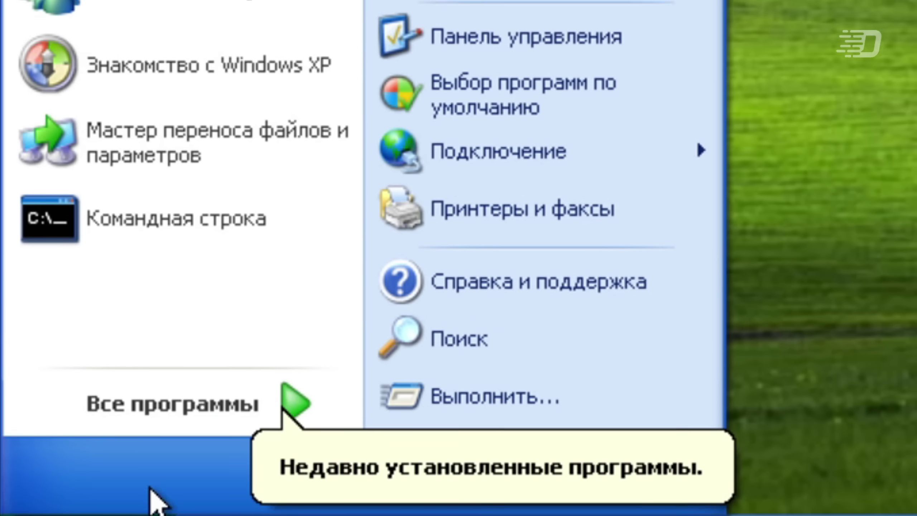
pyautogui.click(173, 403)
pyautogui.moveTo(622, 279)
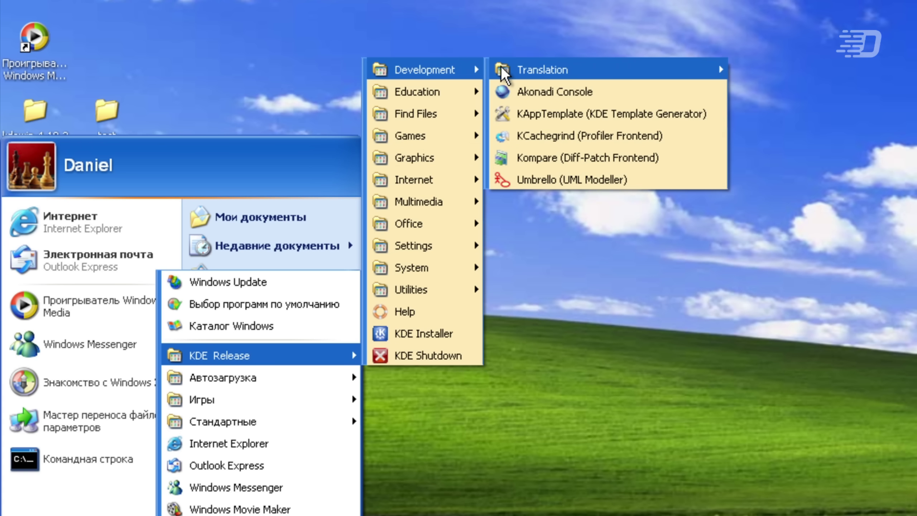
pyautogui.moveTo(419, 92)
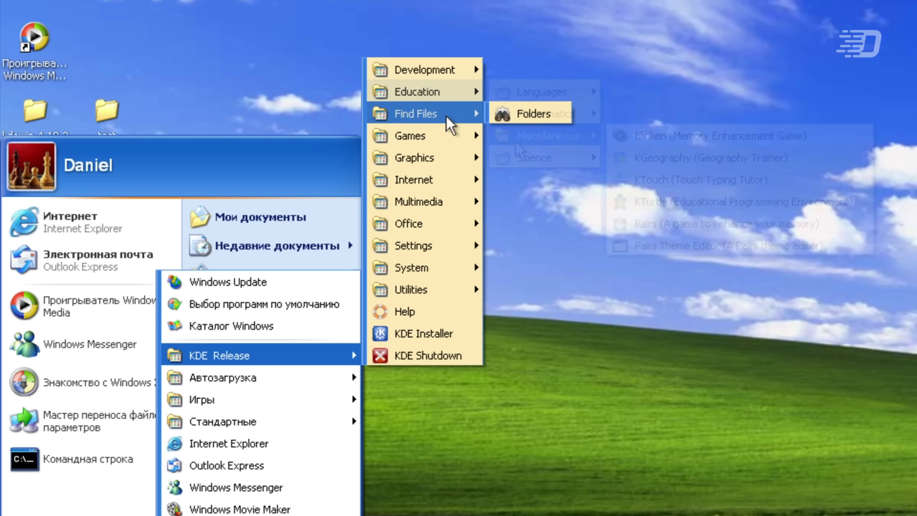
pyautogui.moveTo(451, 137)
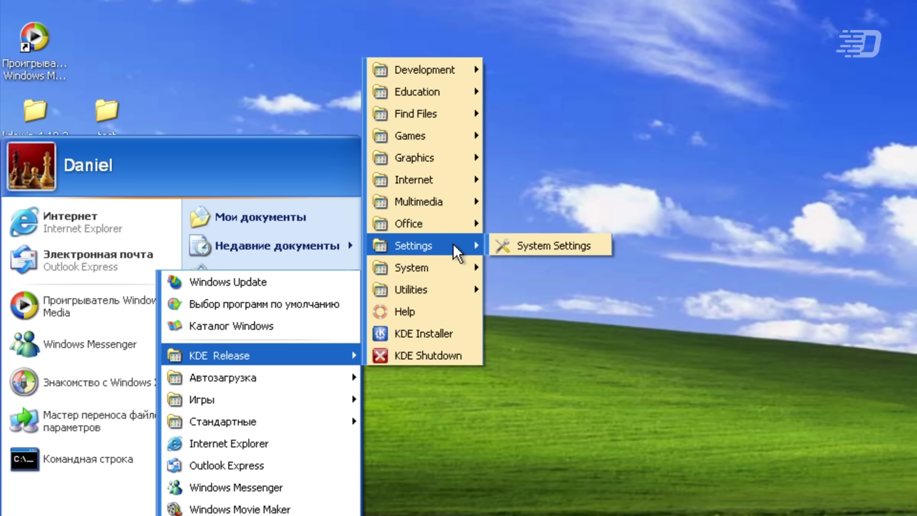
pyautogui.moveTo(455, 298)
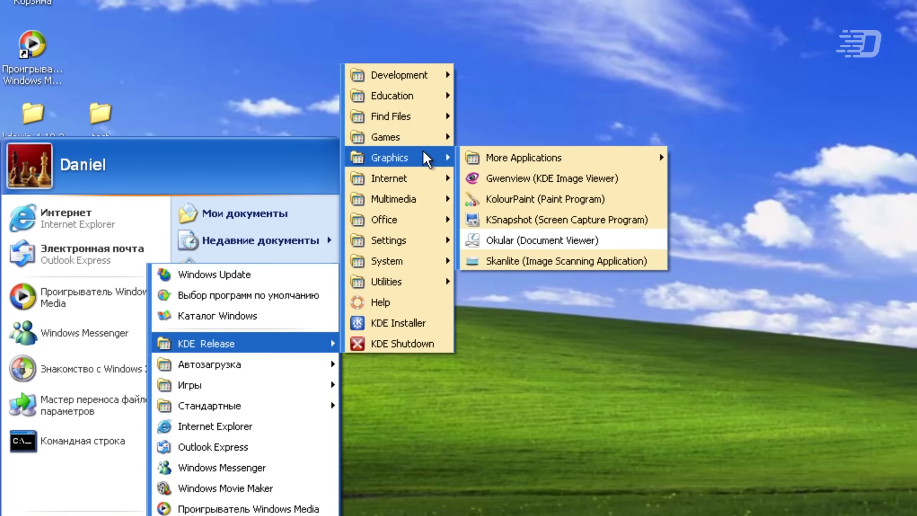
pyautogui.moveTo(447, 119)
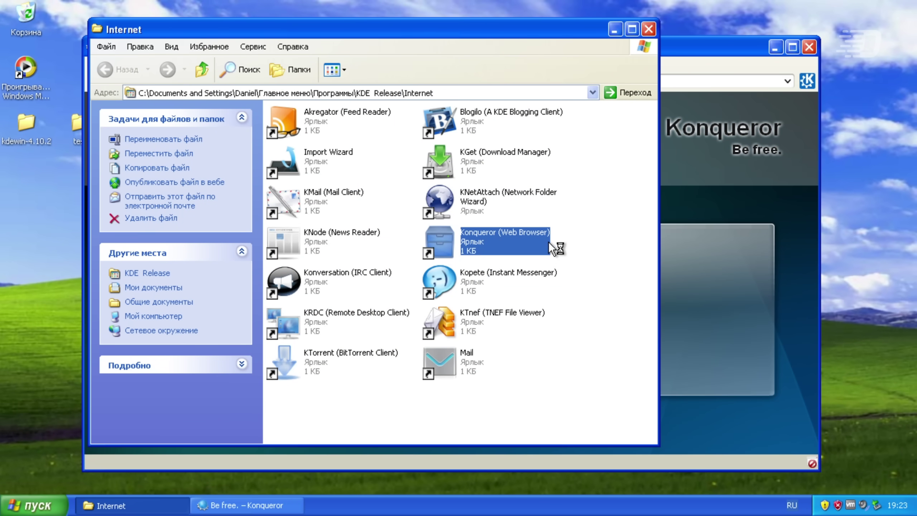
# - Search Google for a person's name in Konqueror and reload the page
pyautogui.click(675, 49)
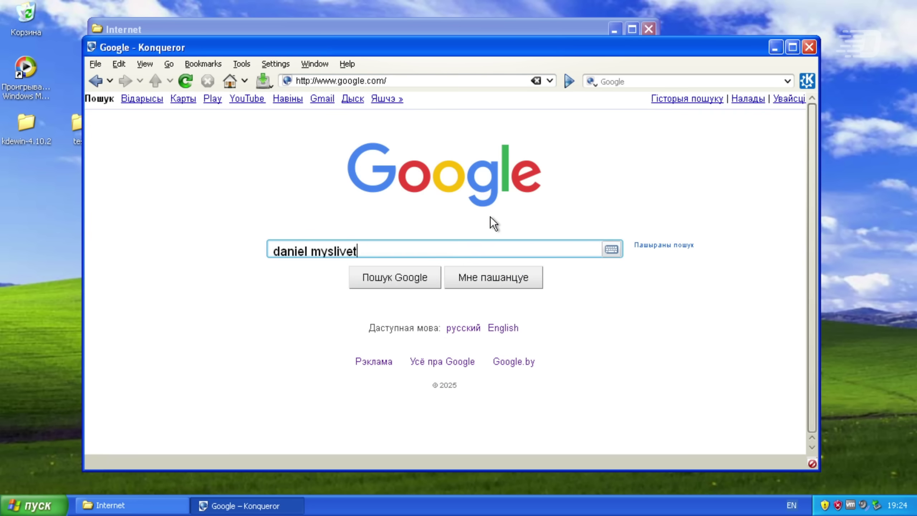
pyautogui.write('s')
pyautogui.press('Return')
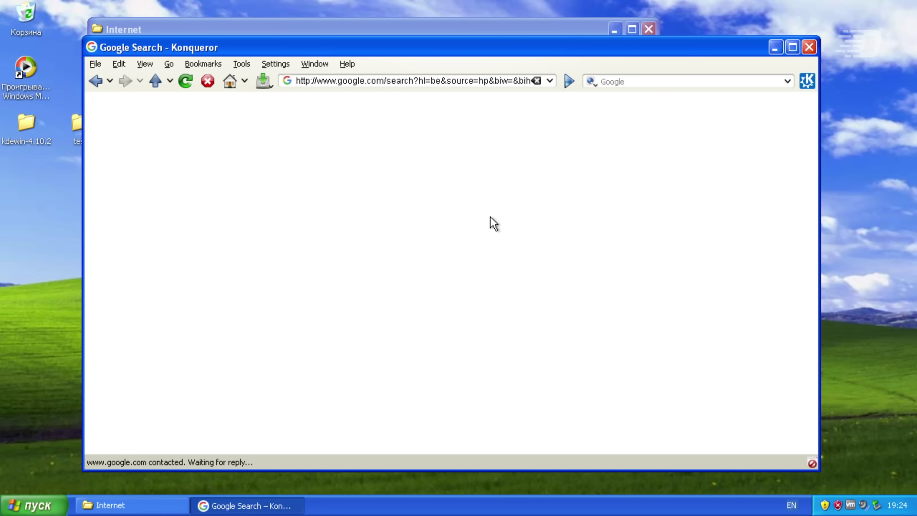
pyautogui.click(188, 80)
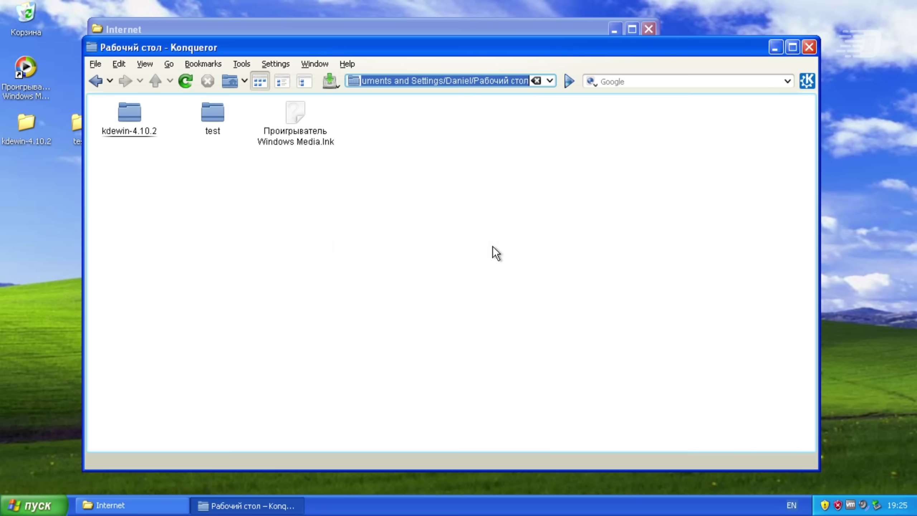
# - Browse local files from C:/ in Konqueror and close the document "Windows 10, часть 2.odt" in Okular
pyautogui.write('C:/')
pyautogui.press('Return')
pyautogui.click(128, 125)
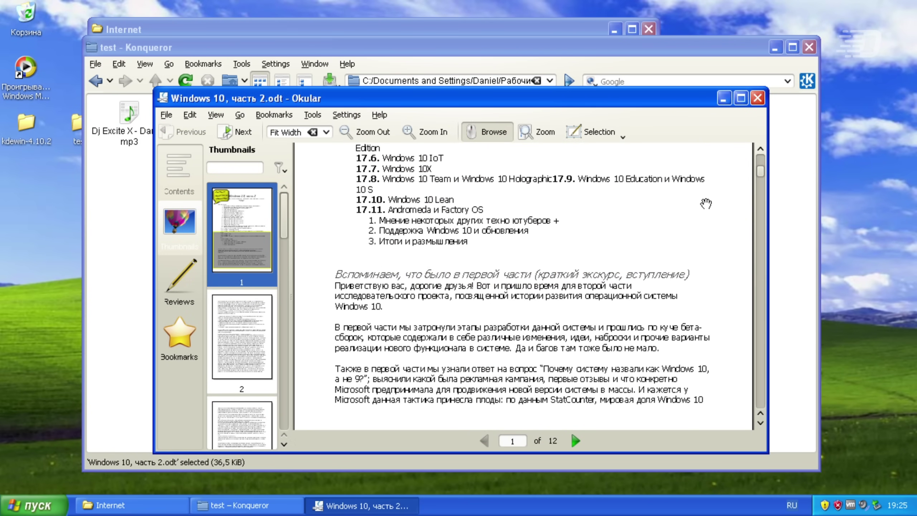
pyautogui.click(757, 98)
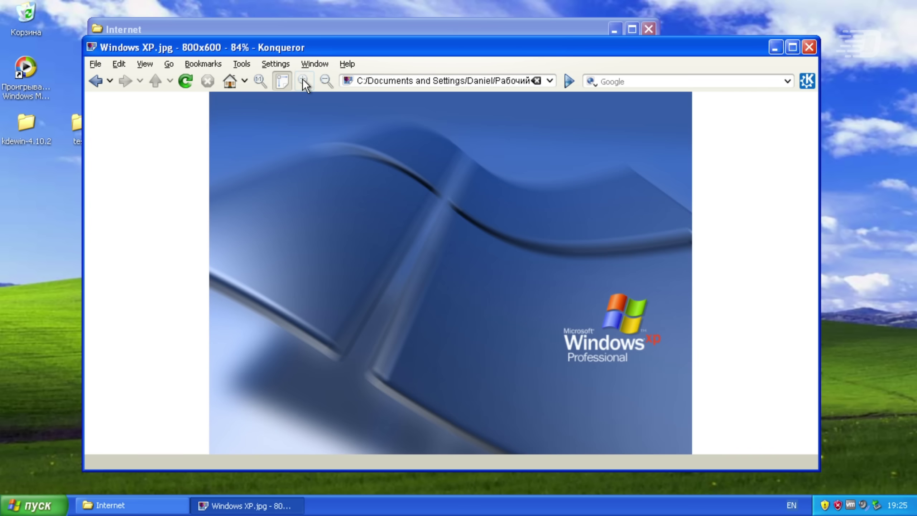
# - Zoom in on the picture Windows XP.jpg in Konqueror and pan across it
pyautogui.click(303, 82)
pyautogui.click(304, 82)
pyautogui.click(303, 81)
pyautogui.moveTo(423, 195); pyautogui.dragTo(384, 228)
pyautogui.middleClick(430, 239)
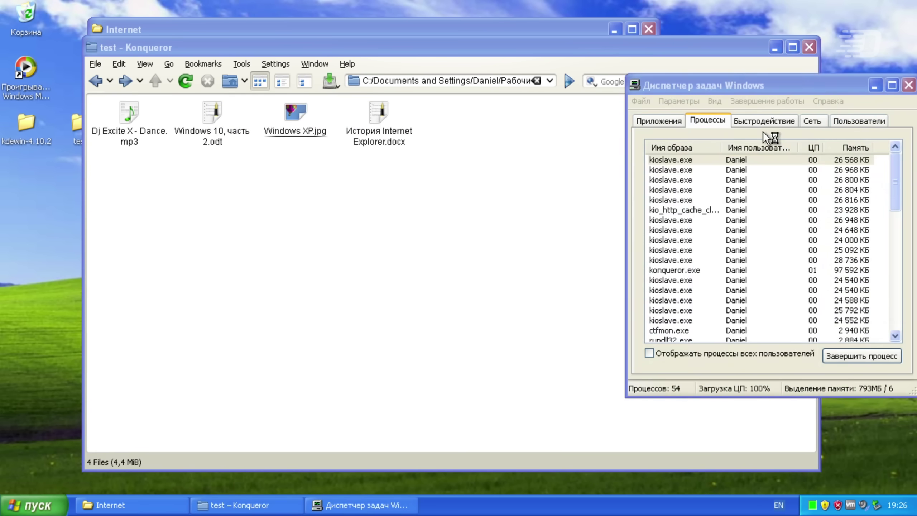
# - Show the performance graphs in Windows Task Manager and bring the loading Kontact Touch window into focus
pyautogui.click(765, 120)
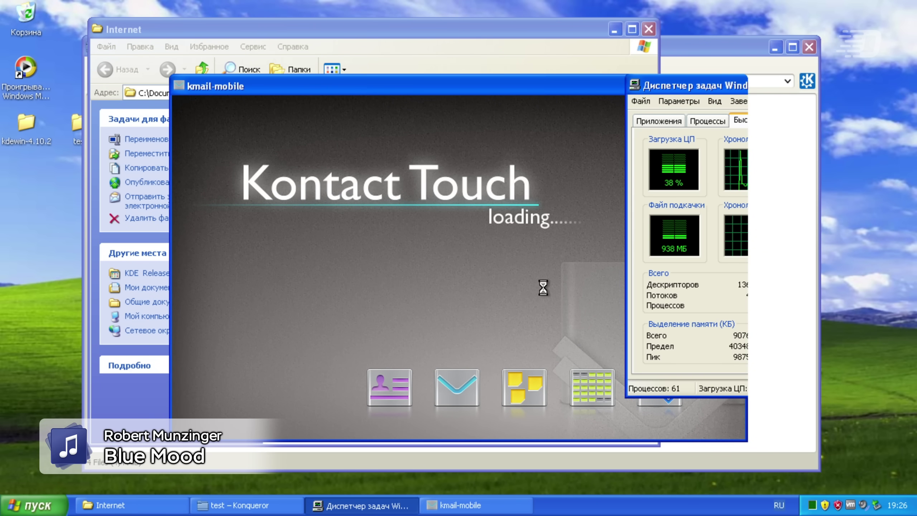
pyautogui.click(546, 293)
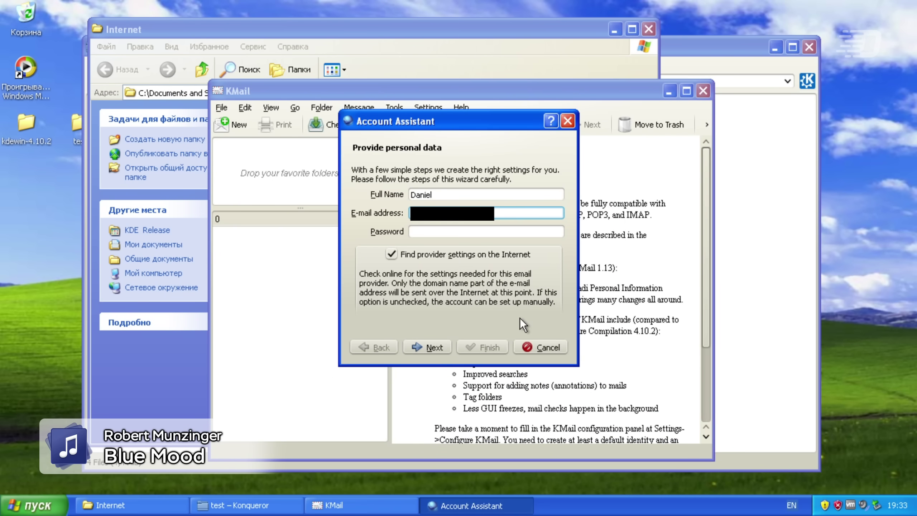
# - Continue through the personal data and mail server pages of KMail's Account Assistant
pyautogui.press('Tab')
pyautogui.press('Return')
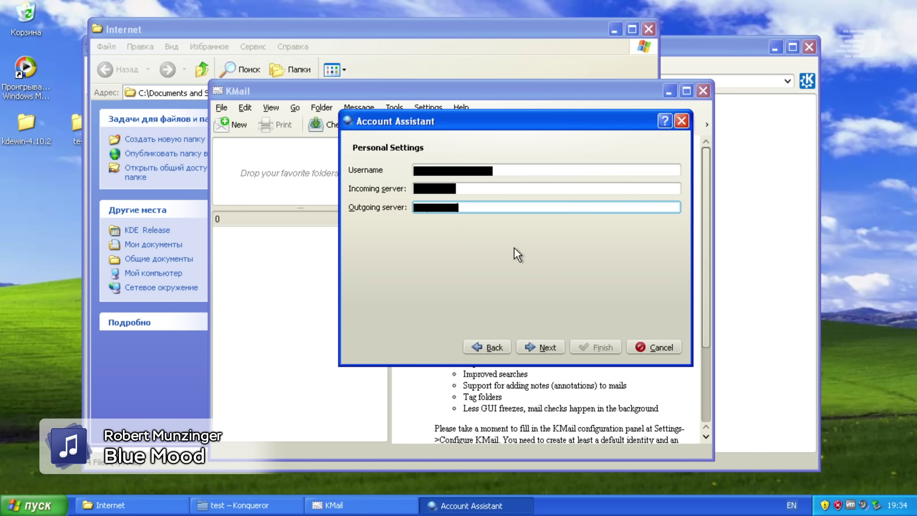
pyautogui.click(546, 347)
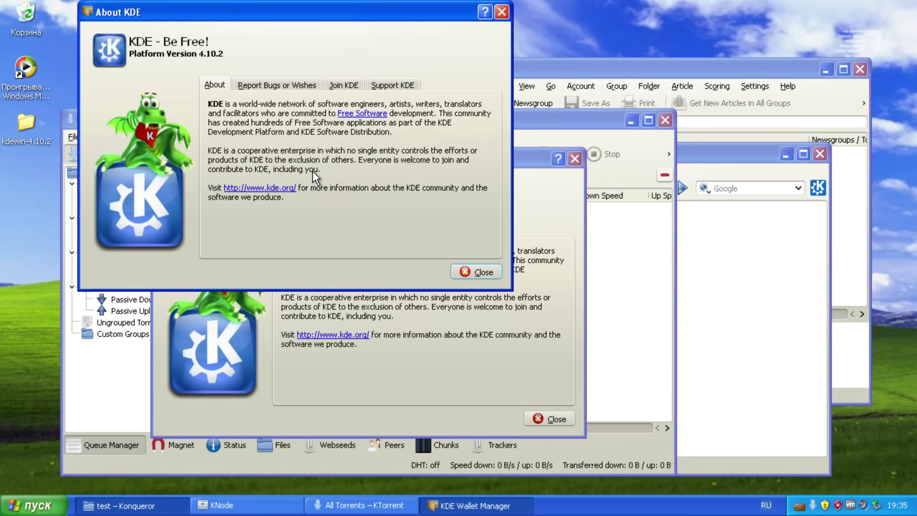
# - Close the About KDE dialog of KDE Wallet Manager and show the About KDE Wallet Manager information beside its window
pyautogui.click(476, 272)
pyautogui.click(254, 58)
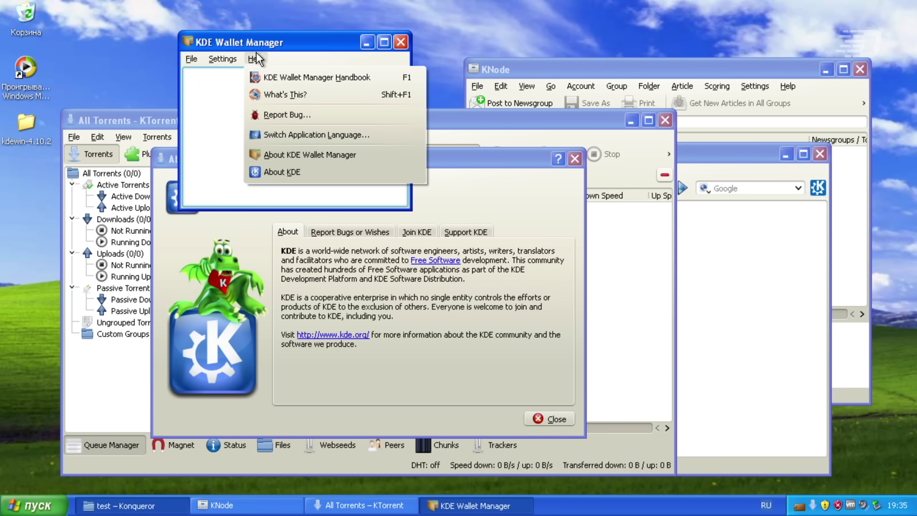
pyautogui.click(293, 159)
pyautogui.moveTo(292, 41); pyautogui.dragTo(398, 38)
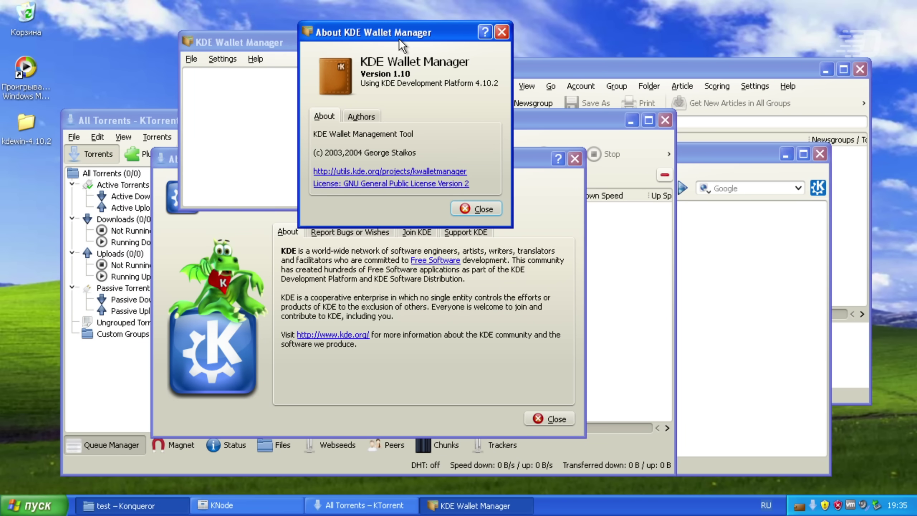
# - View the bug reporting, Join KDE and About pages in KTorrent's About KDE dialog
pyautogui.click(350, 232)
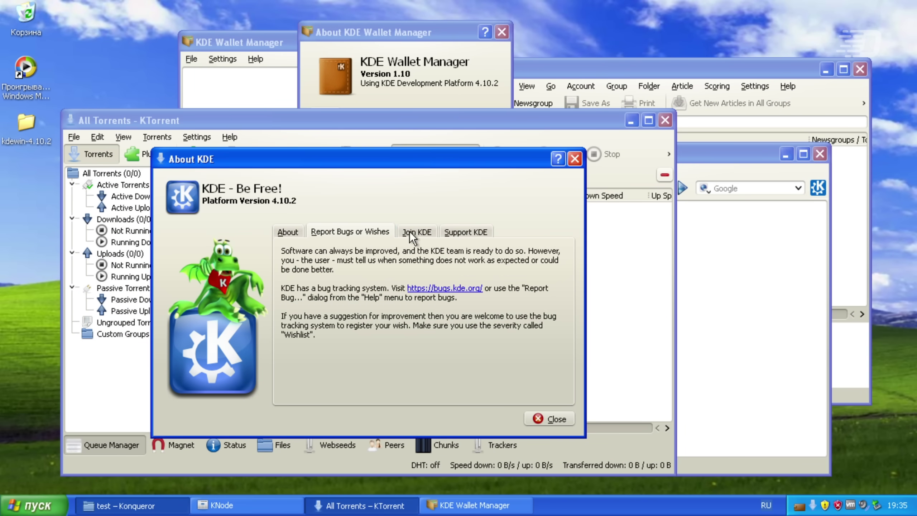
pyautogui.click(416, 232)
pyautogui.click(289, 232)
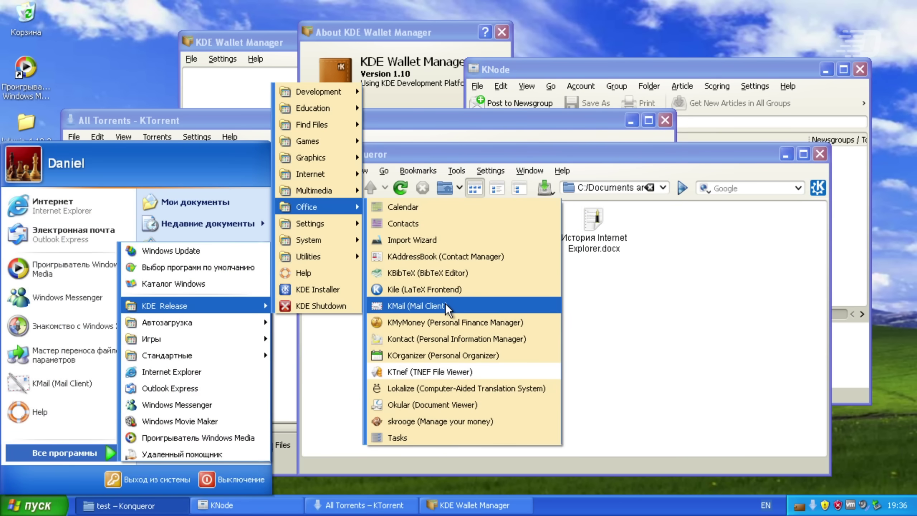
# - Launch KTnef (TNEF File Viewer) from the Office applications of KDE Release
pyautogui.click(430, 372)
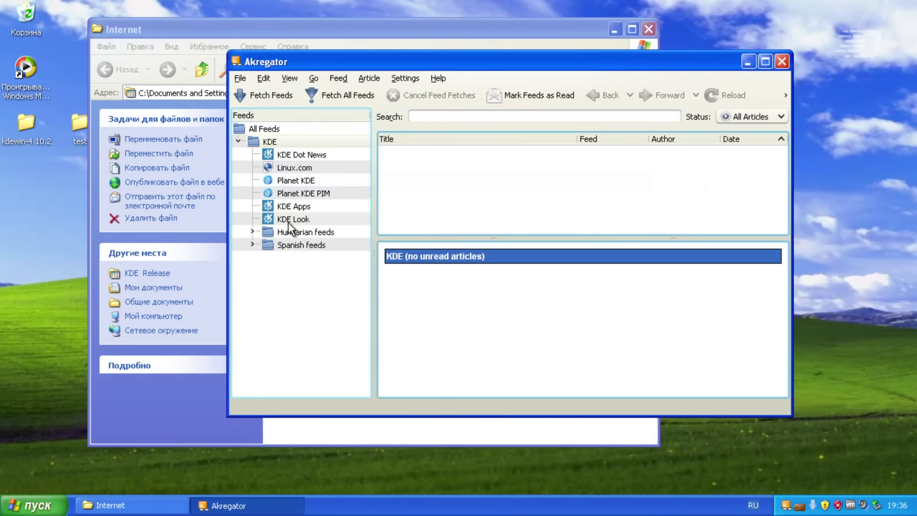
# - Fetch the KDE Look feed in Akregator and show its article list
pyautogui.click(289, 219)
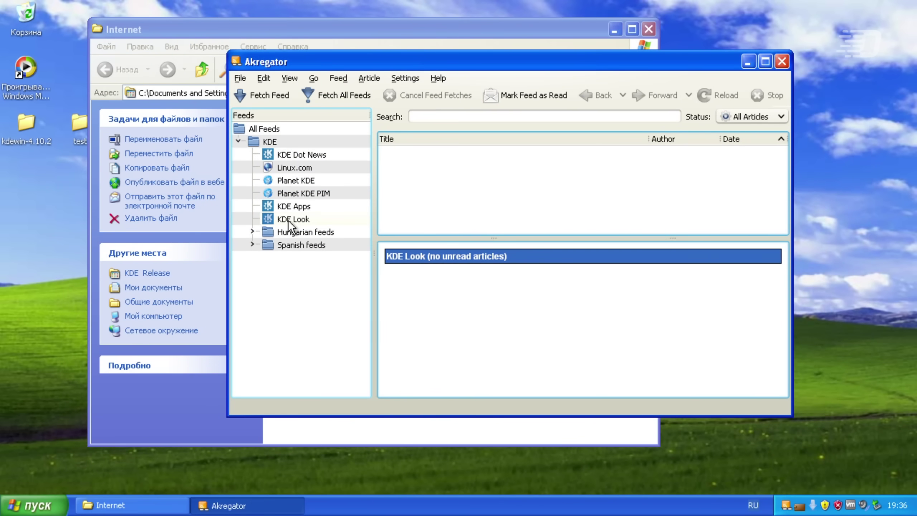
pyautogui.click(268, 103)
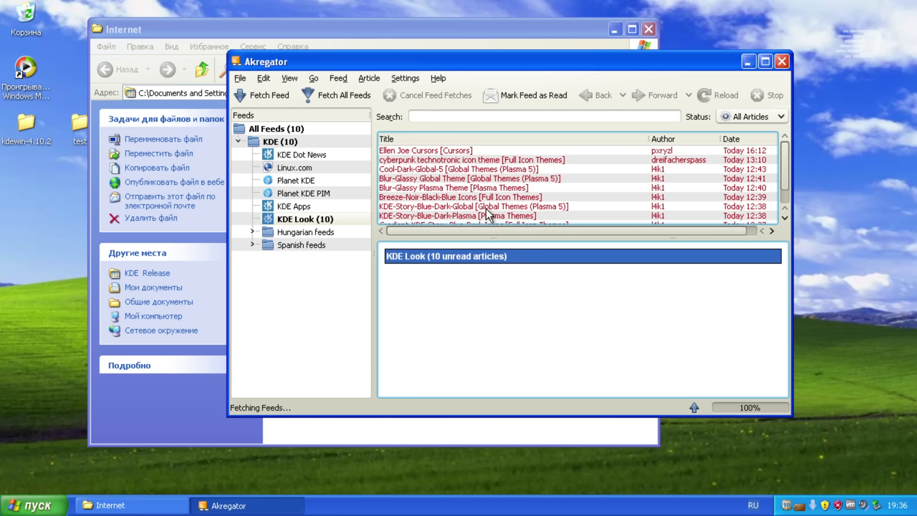
pyautogui.click(320, 155)
pyautogui.click(322, 219)
# - Read the Blur-Glassy Global Theme article in the KDE Look feed and try to open an article's store page
pyautogui.click(469, 178)
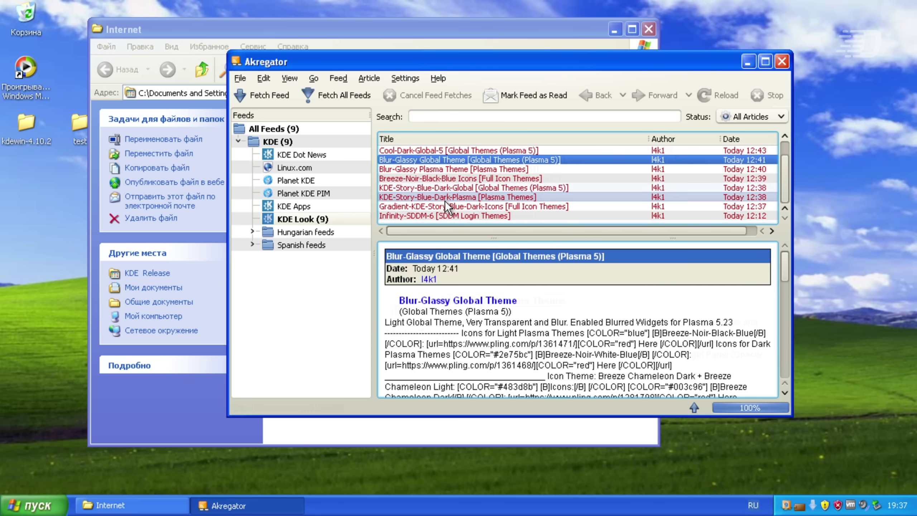
pyautogui.click(482, 316)
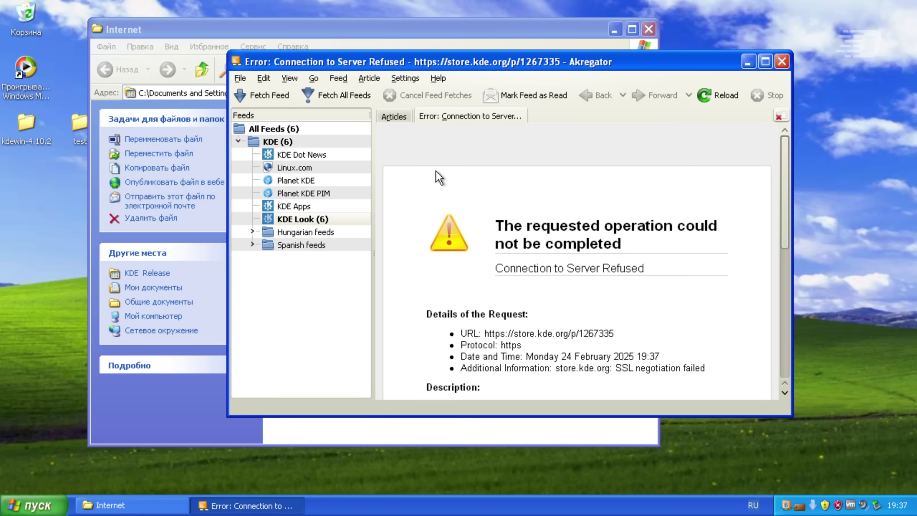
pyautogui.click(303, 219)
pyautogui.click(438, 205)
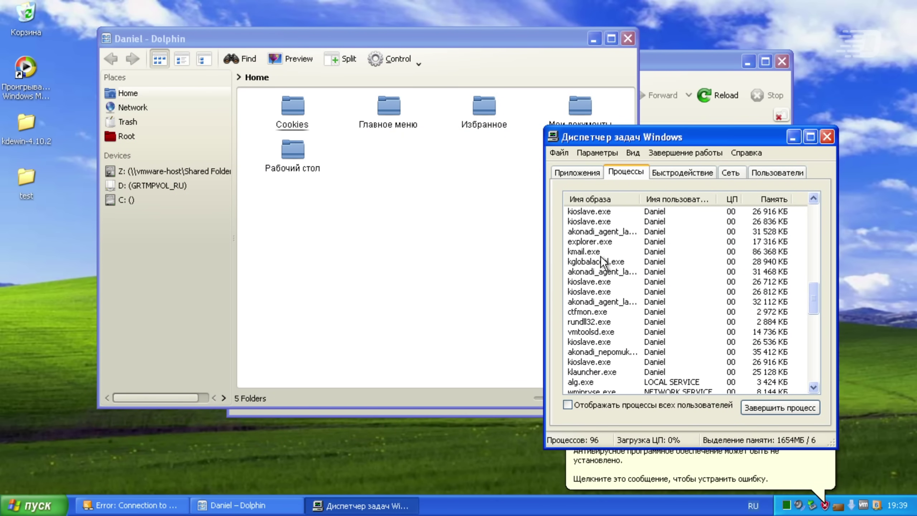
# - End the explorer.exe process in Windows Task Manager and close the manager
pyautogui.click(601, 241)
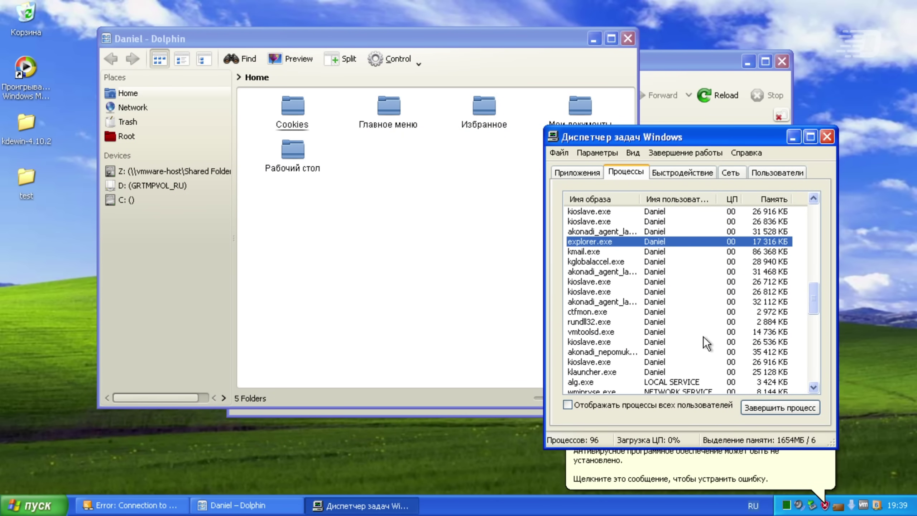
pyautogui.click(780, 407)
pyautogui.click(449, 301)
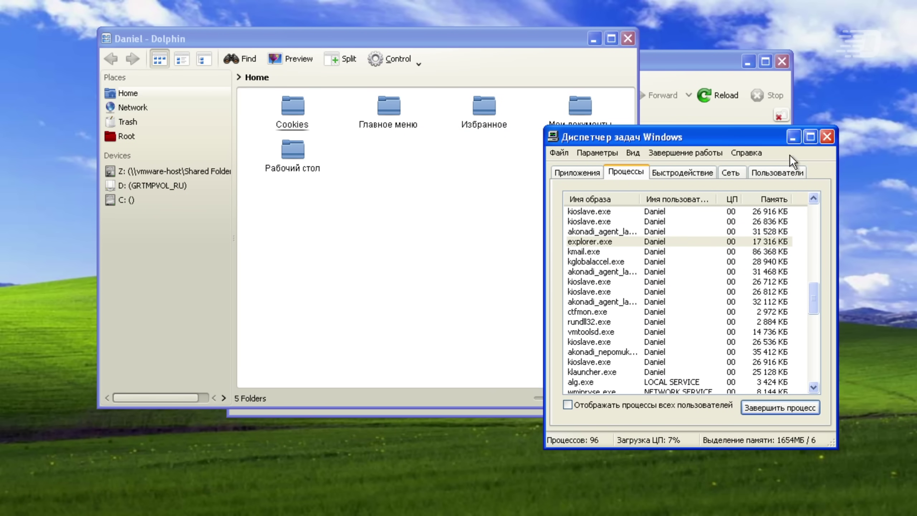
pyautogui.click(827, 137)
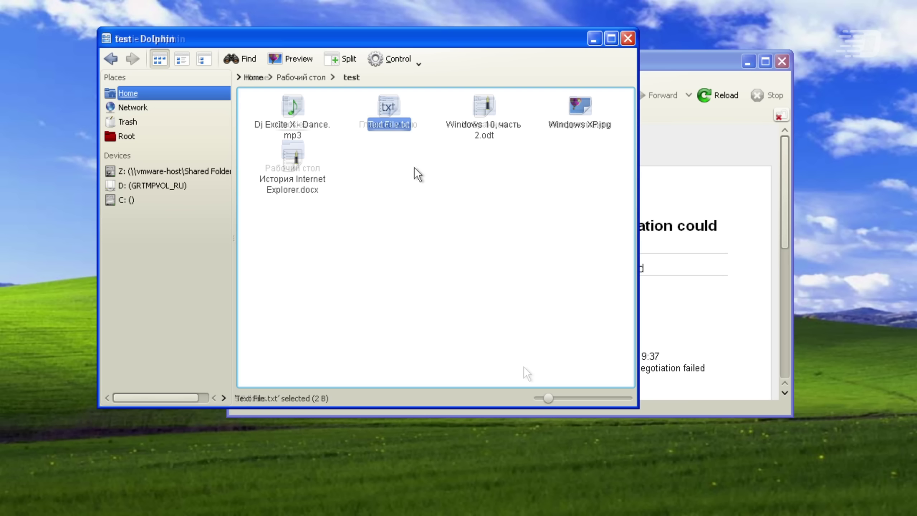
# - Try the test folder's text, ODT and DOCX files from Dolphin, and close the Okular window and the About Gwenview dialog
pyautogui.click(374, 120)
pyautogui.click(447, 208)
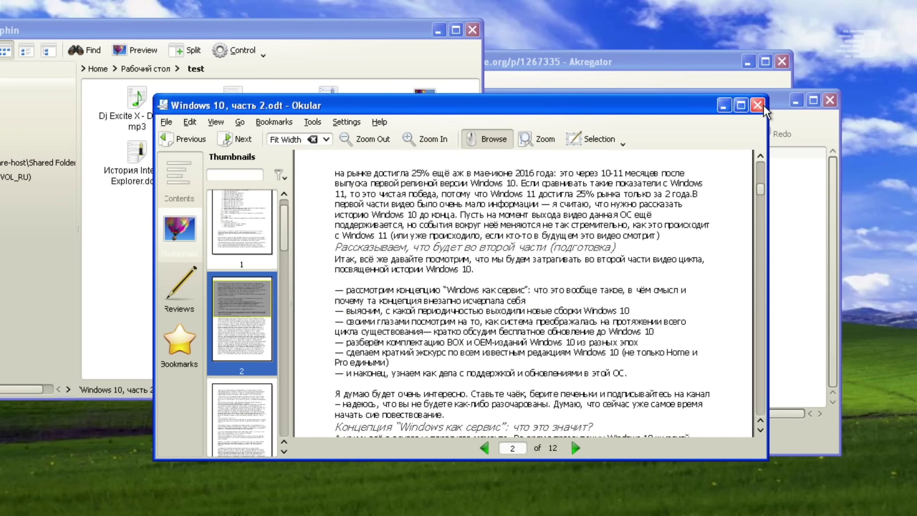
pyautogui.click(763, 105)
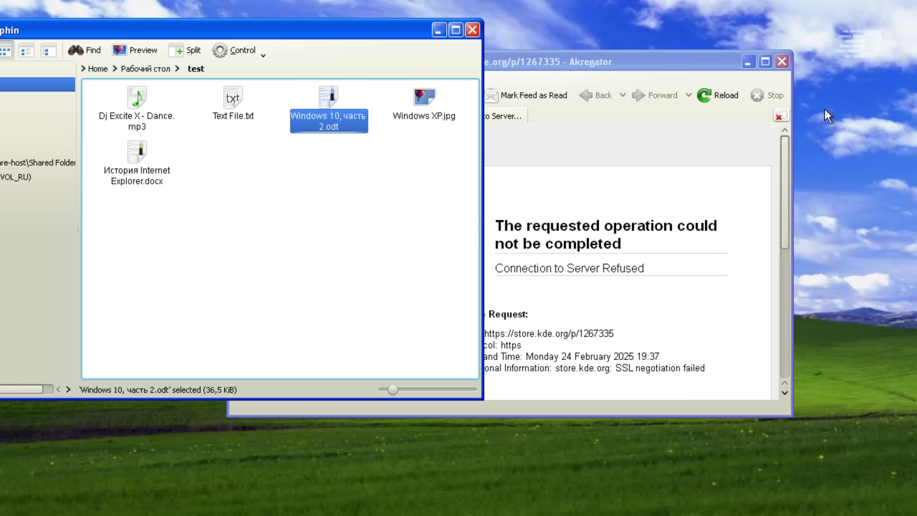
pyautogui.click(146, 171)
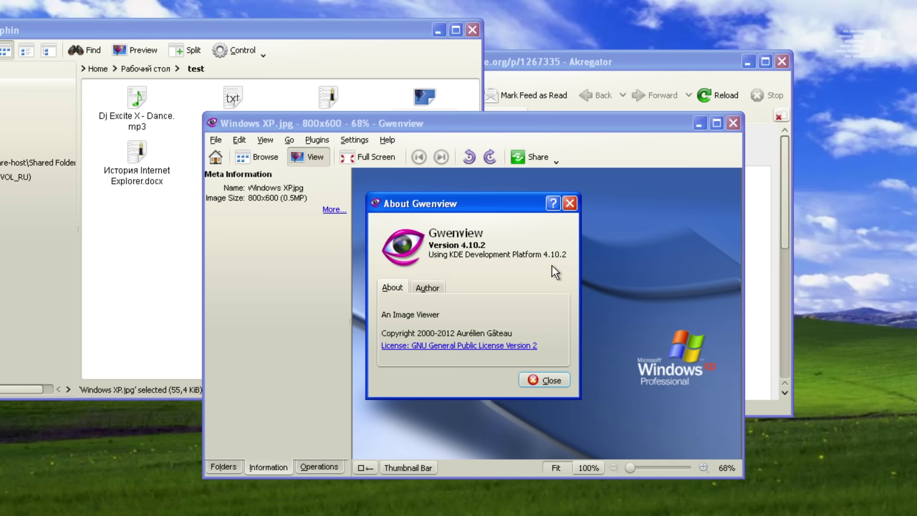
pyautogui.click(543, 382)
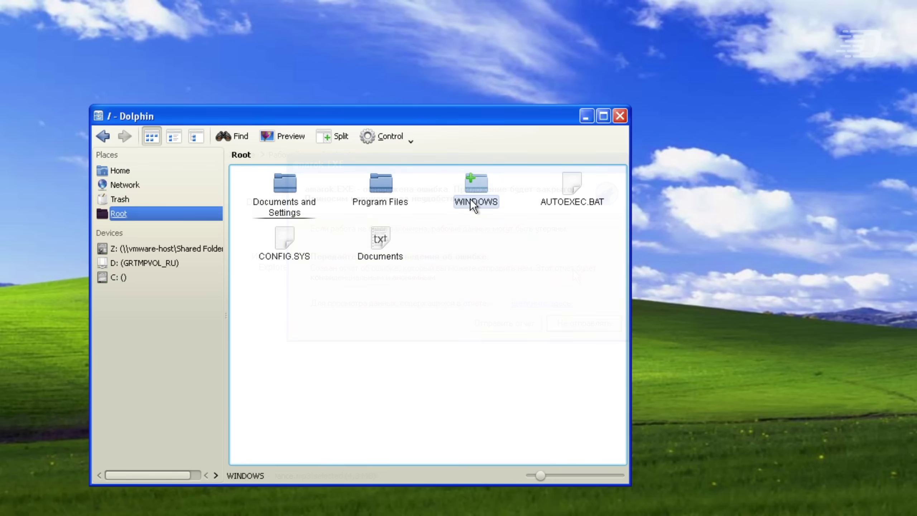
# - Browse the contents of the WINDOWS folder and its system32 subfolder in Dolphin
pyautogui.click(471, 204)
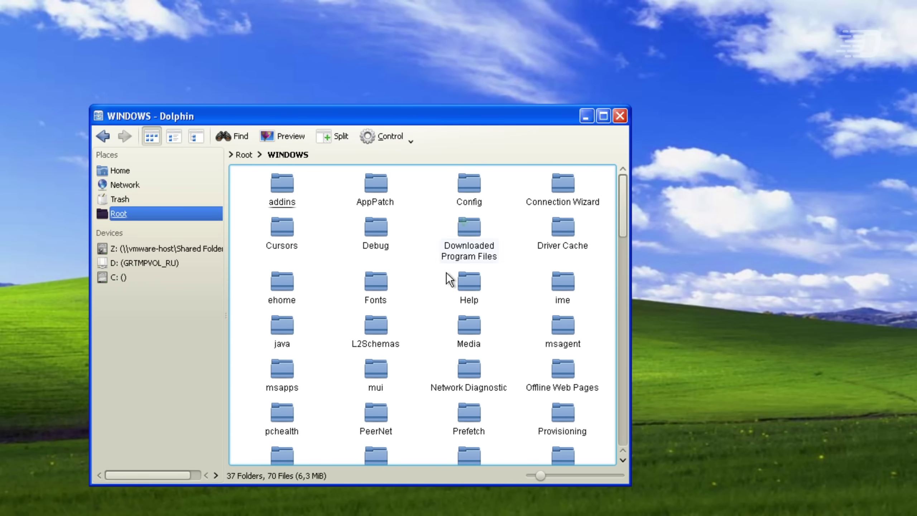
pyautogui.scroll(-10, 446, 272)
pyautogui.scroll(7, 446, 273)
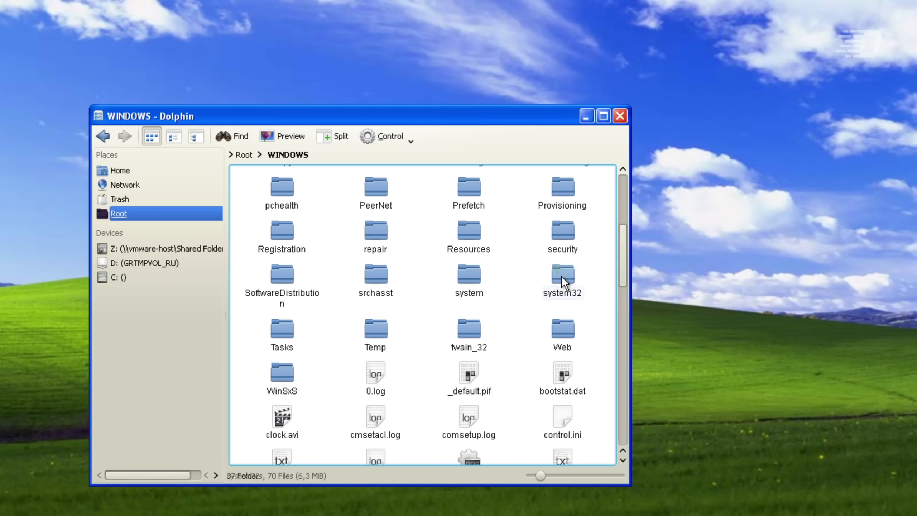
pyautogui.doubleClick(562, 276)
pyautogui.scroll(-20, 482, 277)
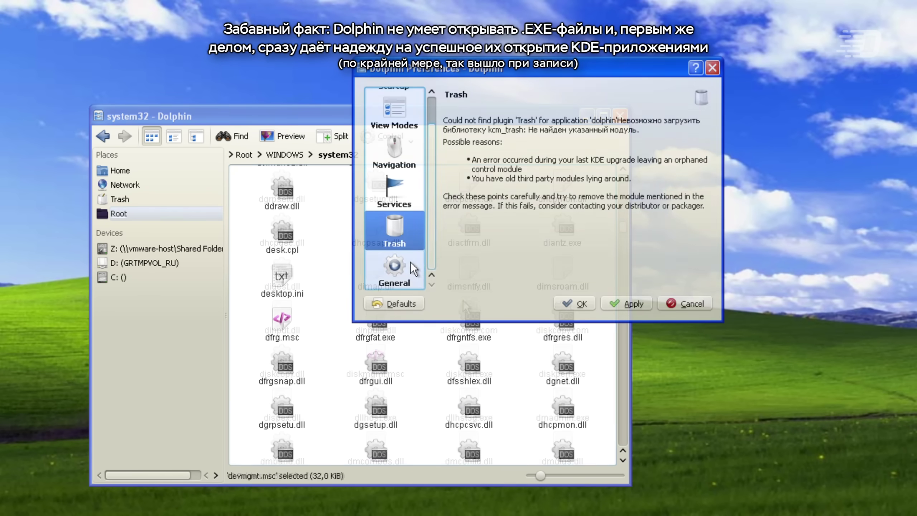
# - View the General page of Dolphin Preferences
pyautogui.click(410, 262)
pyautogui.scroll(2, 427, 199)
pyautogui.click(556, 122)
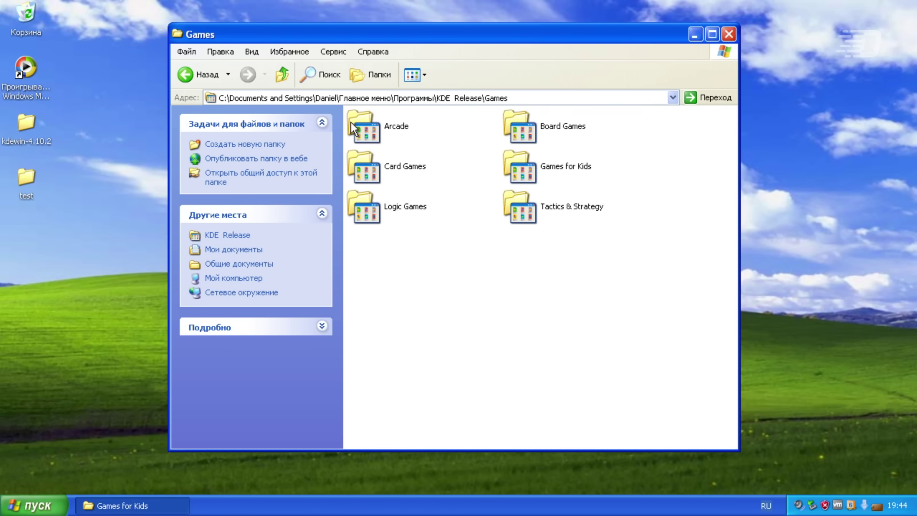
# - Open the Arcade folder of the KDE games, and launch KSnapshot from Graphics to show its Send To options
pyautogui.doubleClick(389, 128)
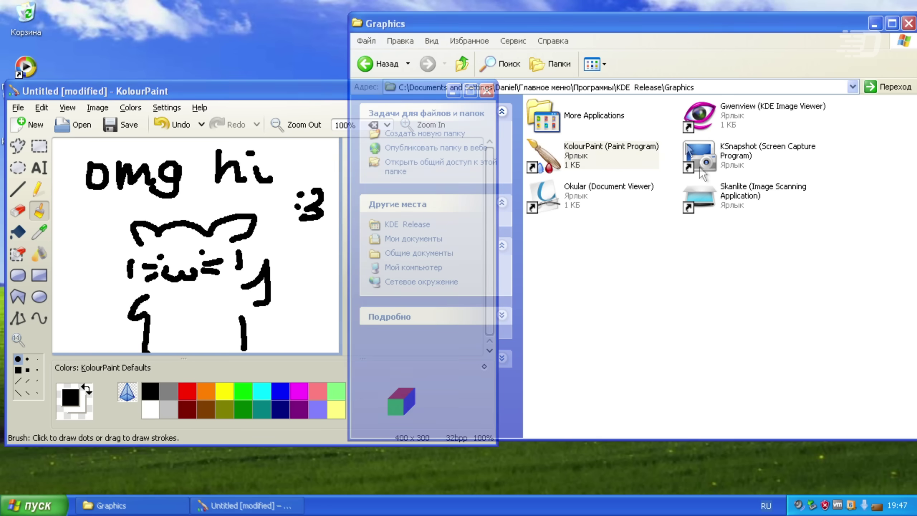
pyautogui.click(700, 168)
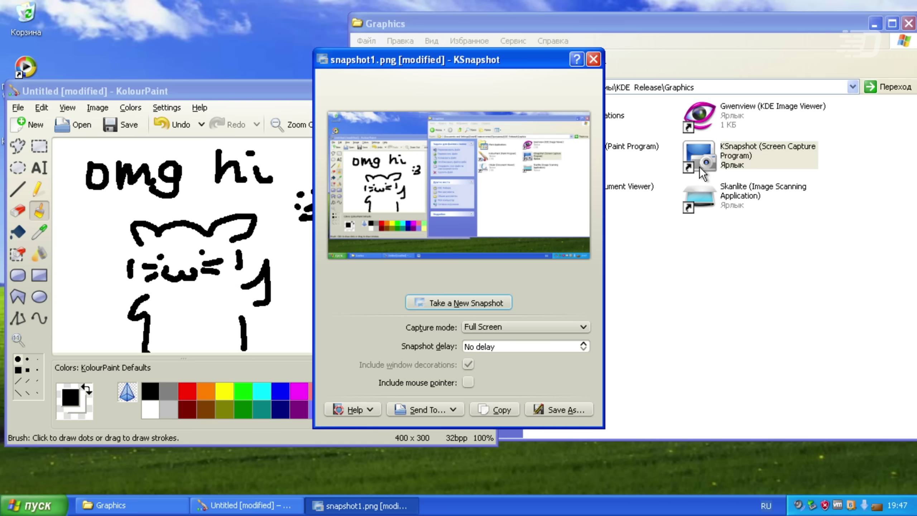
pyautogui.click(459, 409)
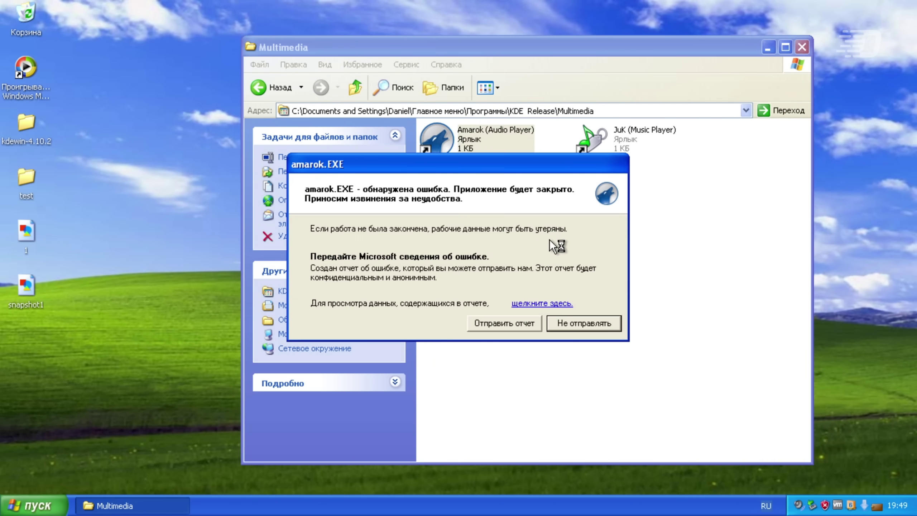
# - Dismiss the Amarok error without sending a report and launch the JuK music player
pyautogui.click(584, 323)
pyautogui.doubleClick(606, 151)
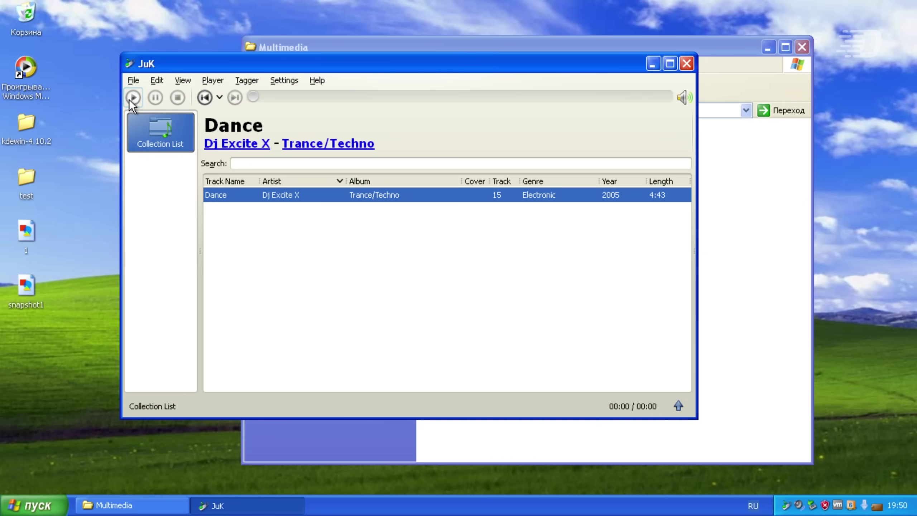
# - Look through JuK's command menus and show the Audio page of the Windows sound and audio device properties
pyautogui.click(315, 80)
pyautogui.moveTo(284, 80)
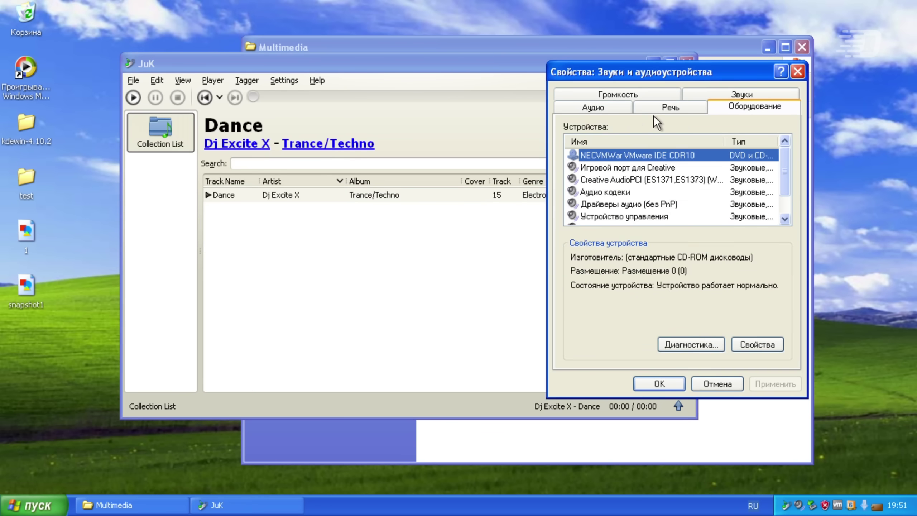
pyautogui.click(619, 111)
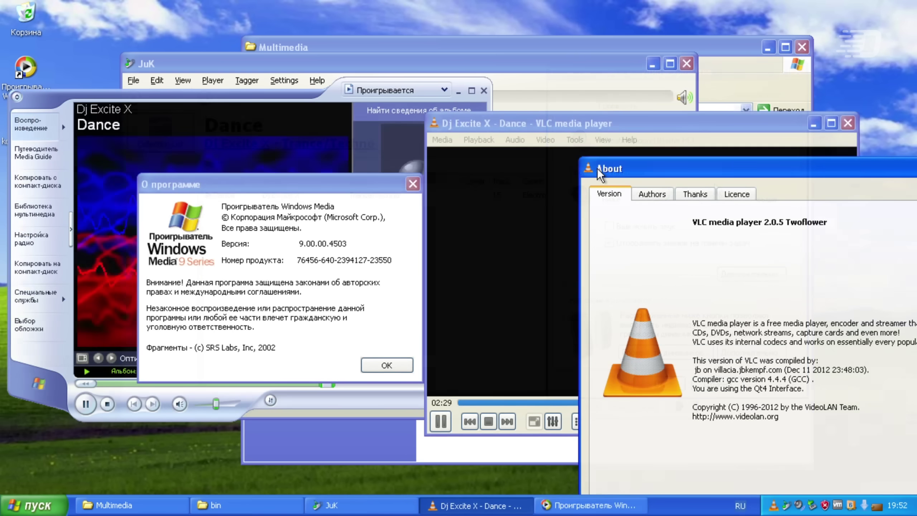
# - Close the About dialogs of VLC and Windows Media Player, and exit Windows Media Player
pyautogui.rightClick(594, 251)
pyautogui.click(606, 257)
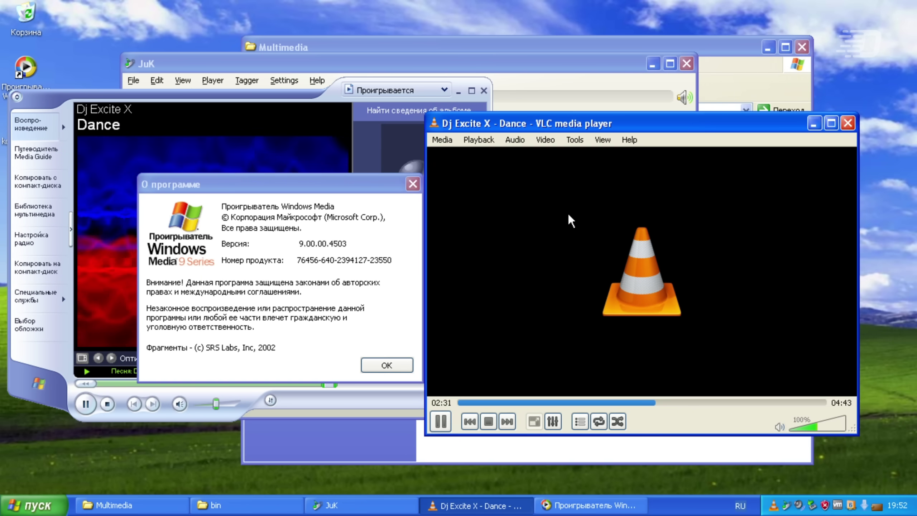
pyautogui.click(386, 365)
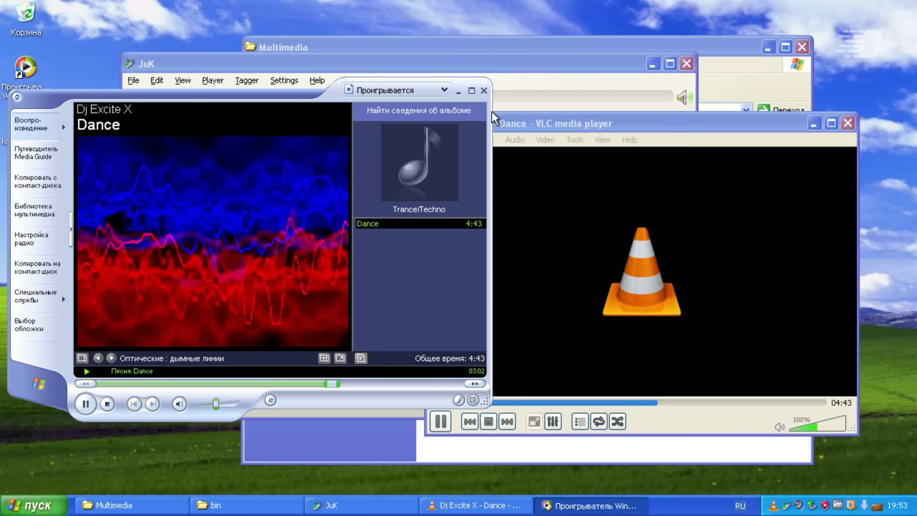
pyautogui.click(484, 90)
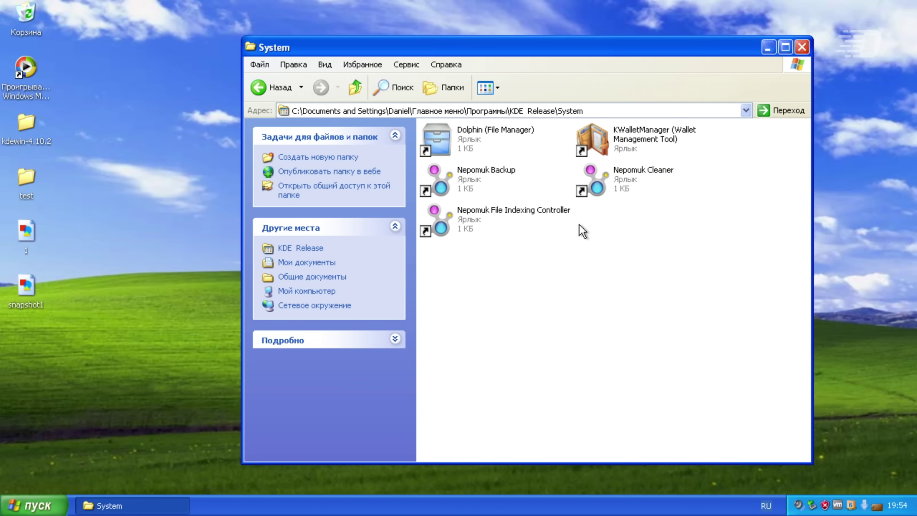
# - Try Nepomuk File Indexing Controller from the System folder, and launch and close Nepomuk Cleaner
pyautogui.click(558, 216)
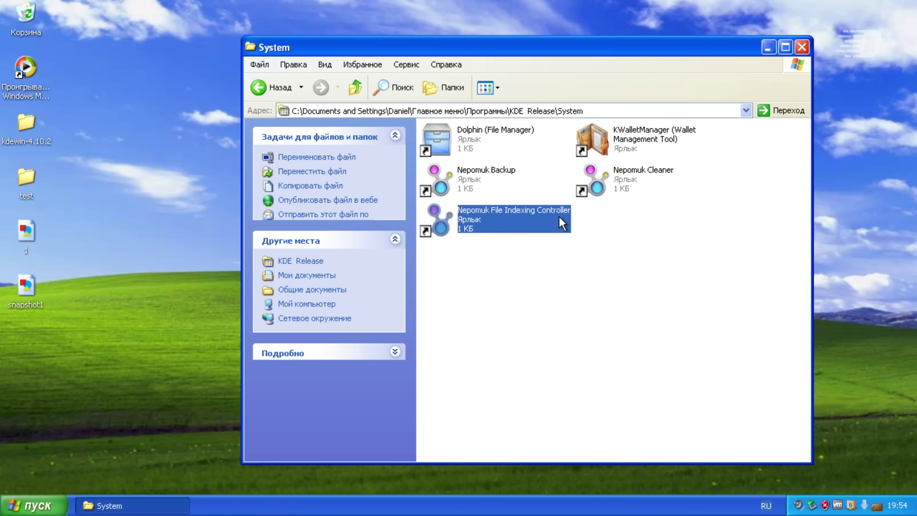
pyautogui.click(643, 280)
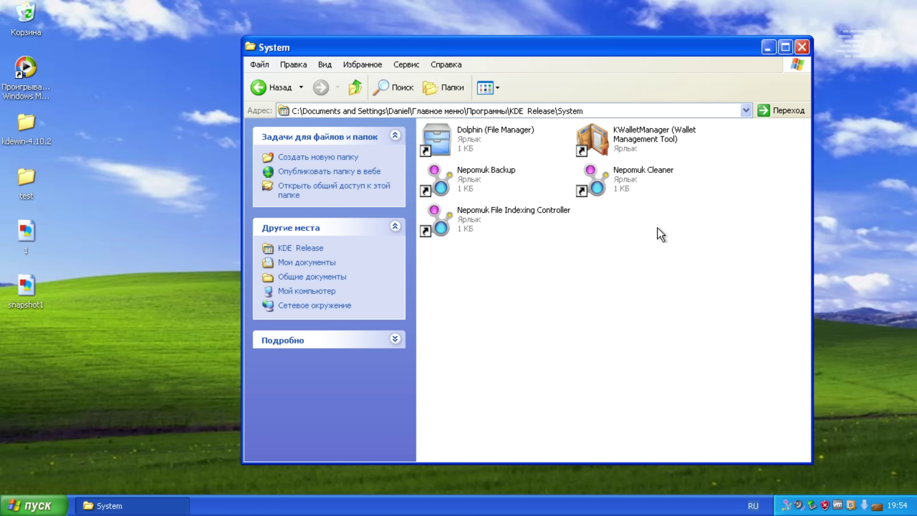
pyautogui.doubleClick(638, 196)
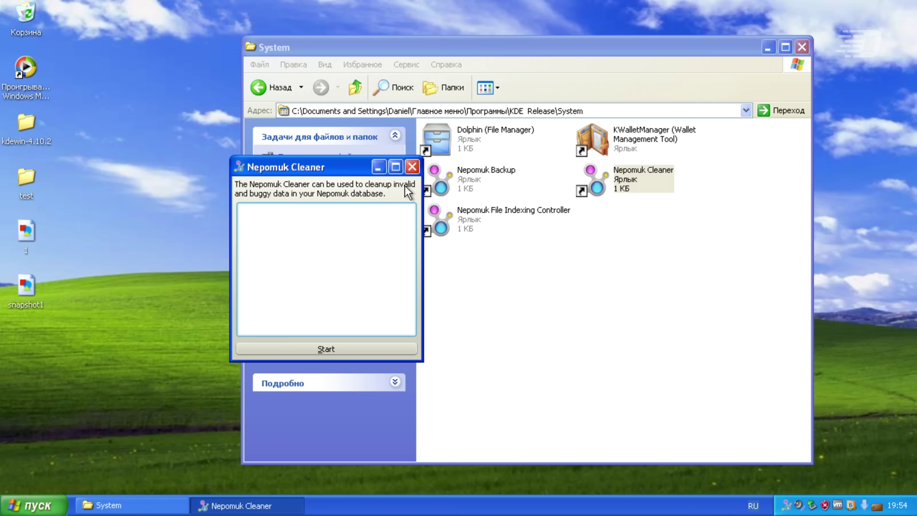
pyautogui.click(412, 167)
pyautogui.click(571, 297)
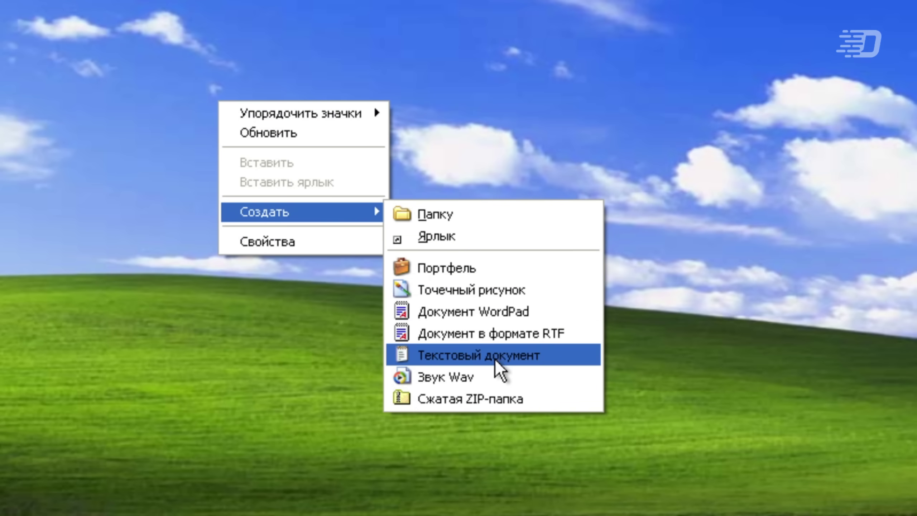
# - Create a text document named test on the desktop containing "привет" and save it
pyautogui.click(494, 357)
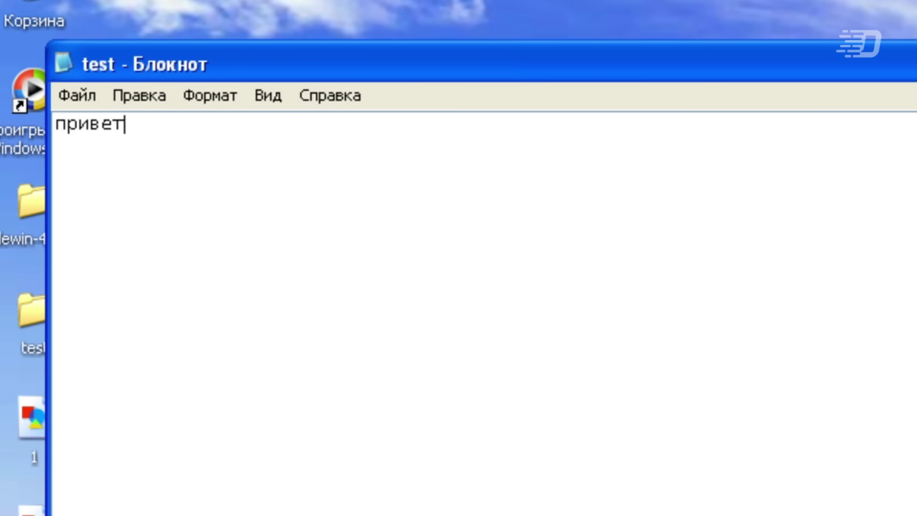
pyautogui.click(77, 95)
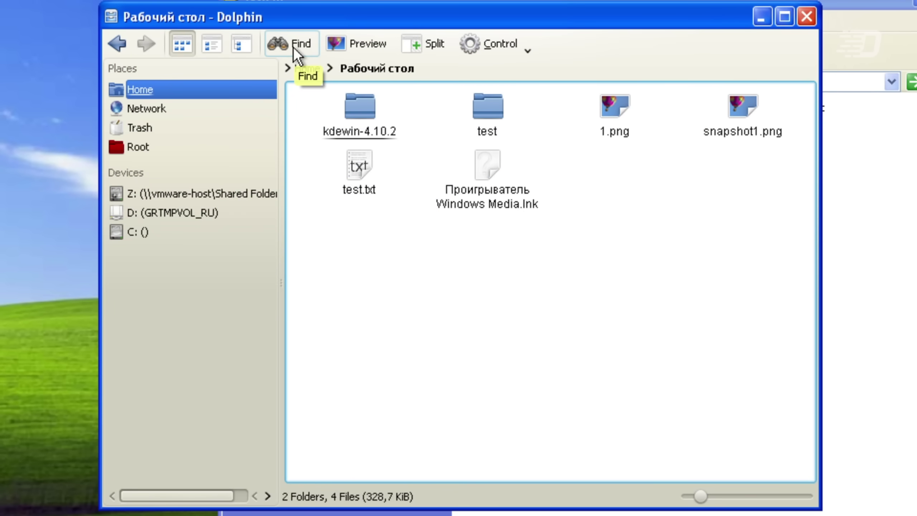
# - Search file contents in Dolphin's Рабочий стол folder for "привет" and open test.txt
pyautogui.click(293, 46)
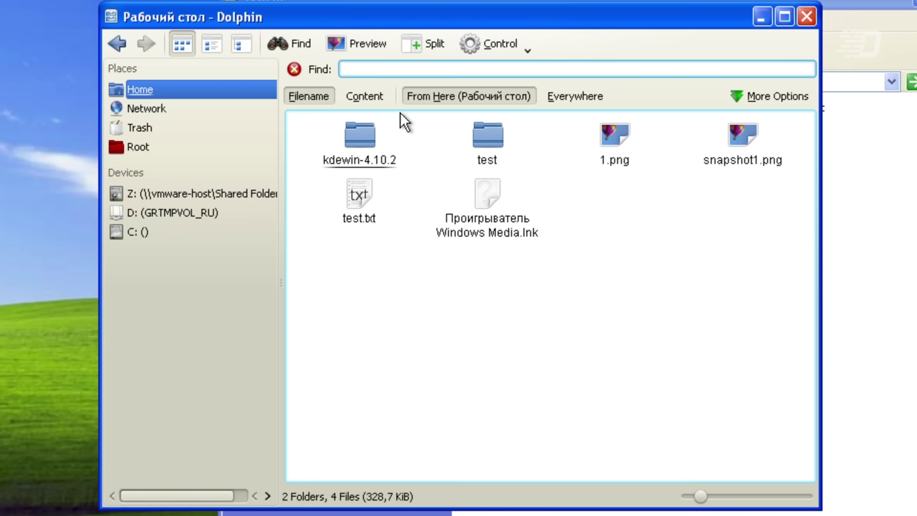
pyautogui.click(364, 97)
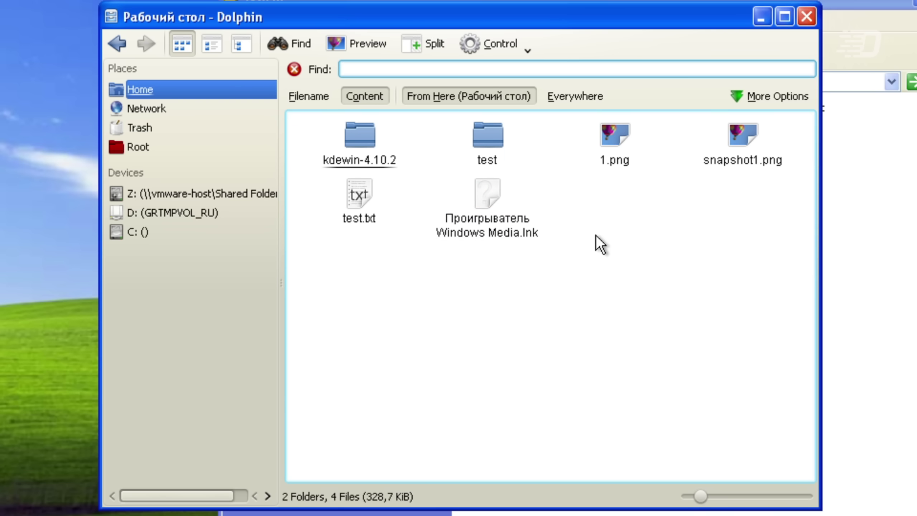
pyautogui.press('Return')
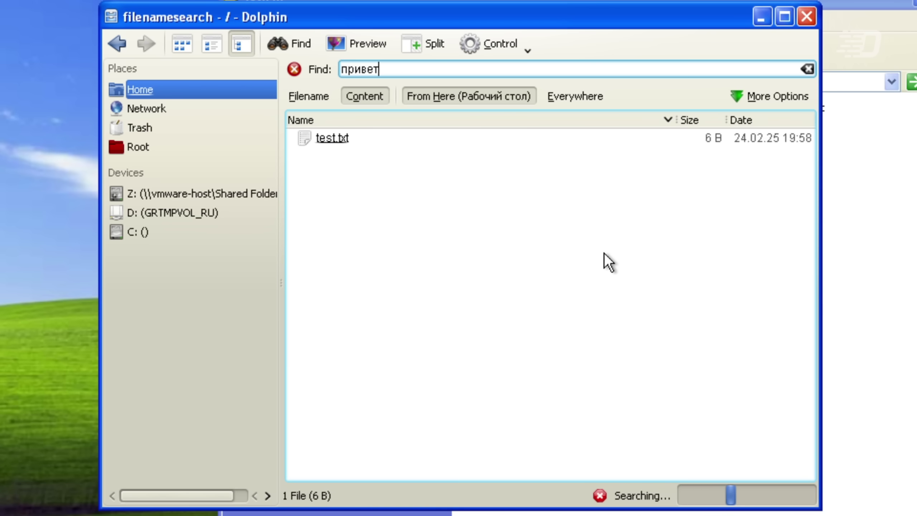
pyautogui.click(332, 138)
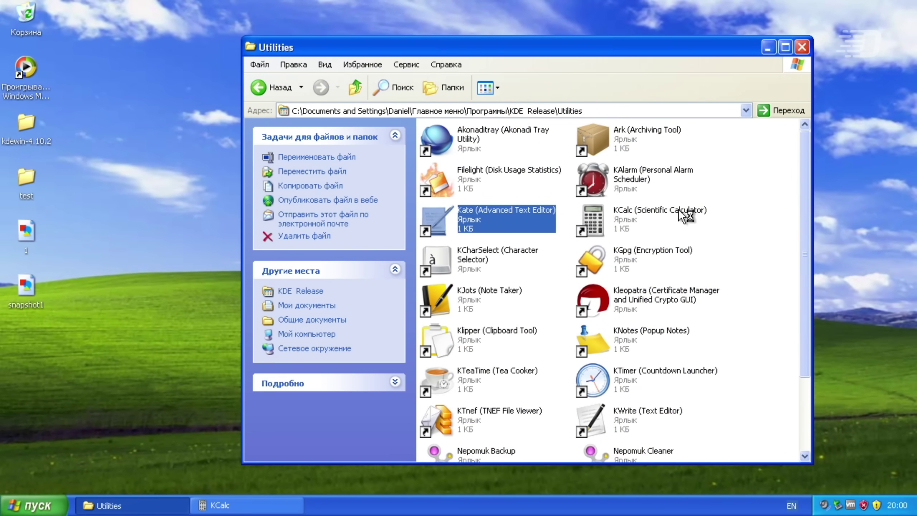
# - Try applications from the Utilities folder, including KCalc, Filelight, KAlarm, KTimer and Kleopatra
pyautogui.click(706, 321)
pyautogui.moveTo(757, 65); pyautogui.dragTo(415, 63)
pyautogui.click(695, 192)
pyautogui.doubleClick(497, 262)
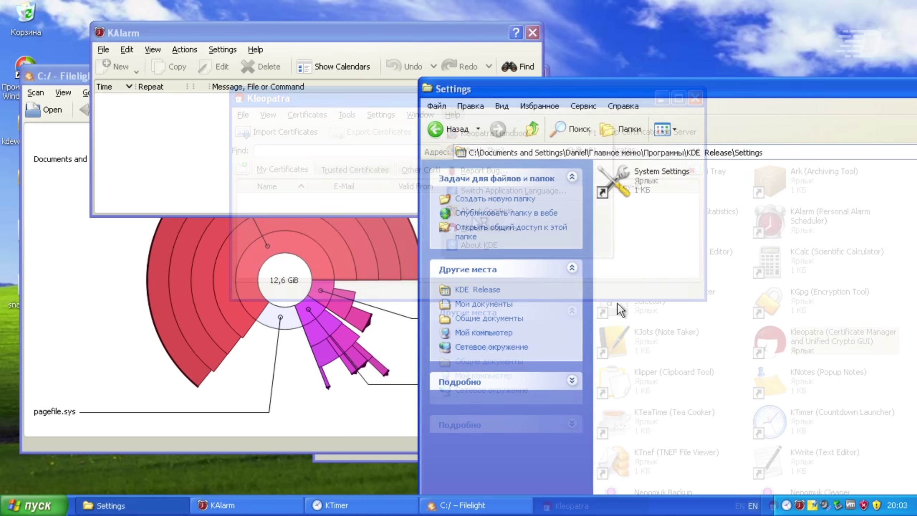
# - Launch System Settings from the KDE Release Settings folder and look through its categories
pyautogui.doubleClick(618, 182)
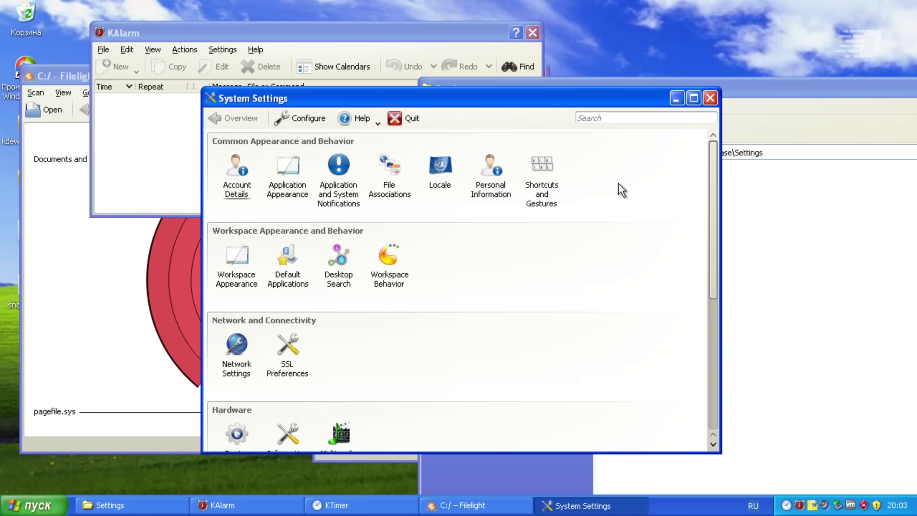
pyautogui.scroll(-5, 575, 266)
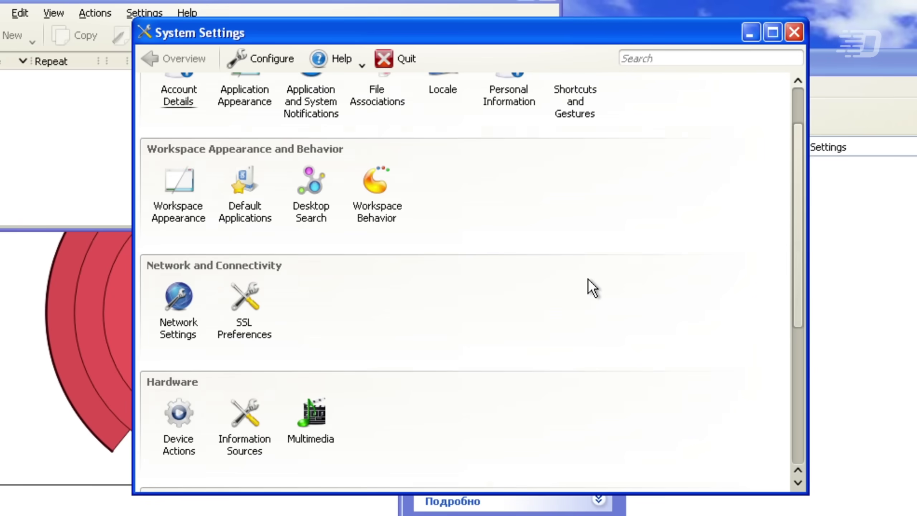
pyautogui.scroll(5, 576, 266)
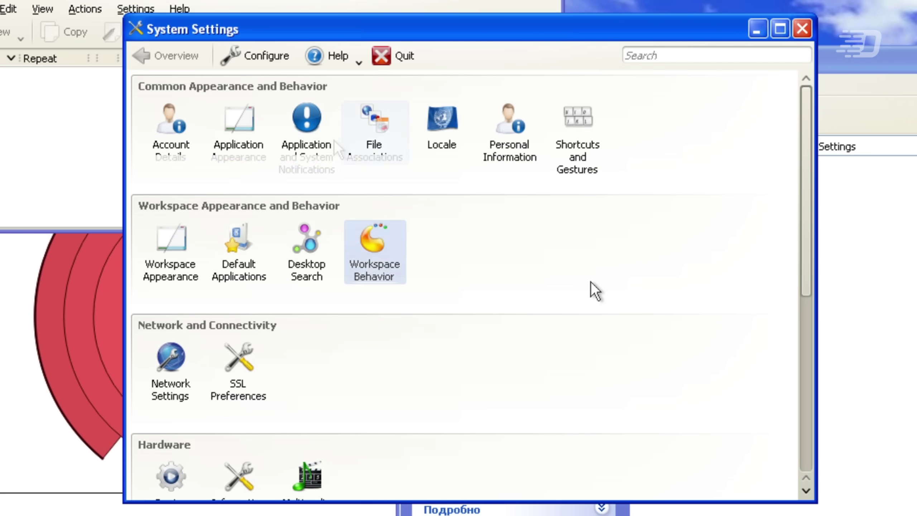
# - Set the widget style to MS Windows XP in Application Appearance and apply it
pyautogui.click(246, 142)
pyautogui.click(430, 151)
pyautogui.click(431, 206)
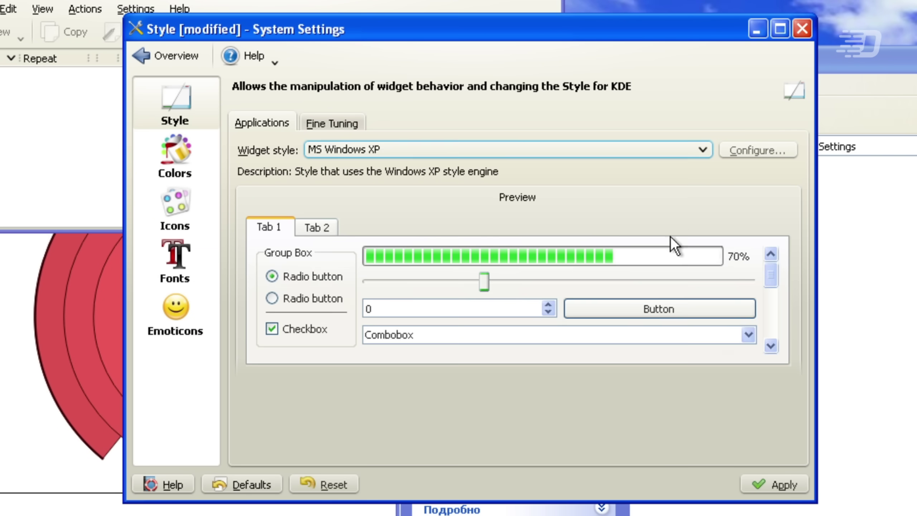
pyautogui.click(747, 476)
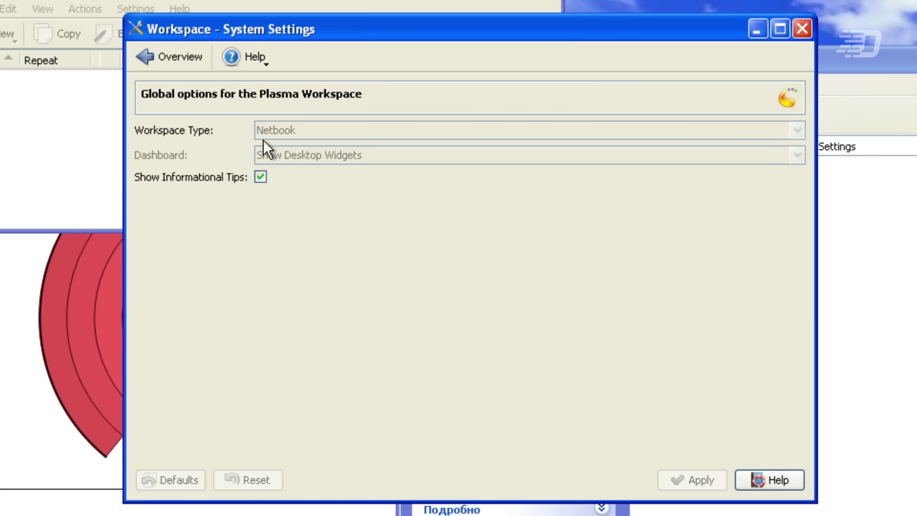
# - Return to the settings overview and examine Application and System Notifications, including Launch Feedback and Player Settings
pyautogui.click(176, 45)
pyautogui.scroll(-5, 327, 317)
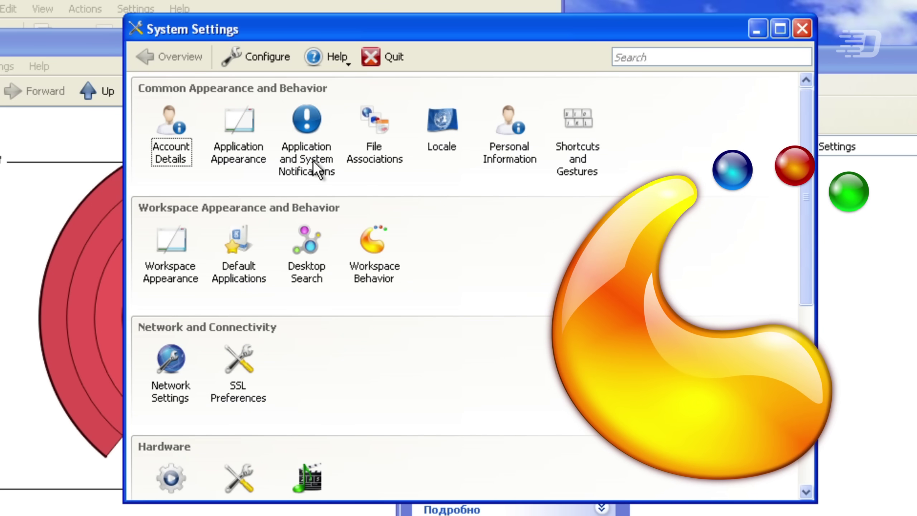
pyautogui.click(319, 141)
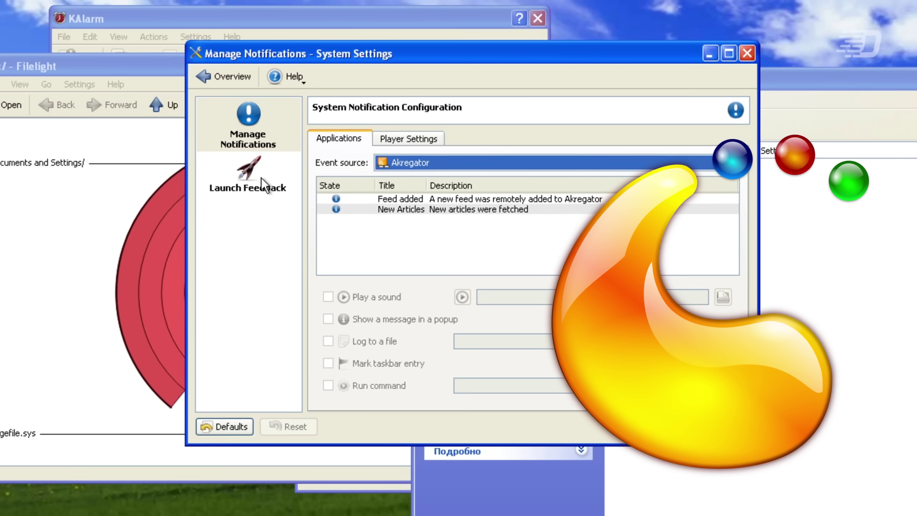
pyautogui.click(261, 178)
pyautogui.click(248, 139)
pyautogui.click(409, 139)
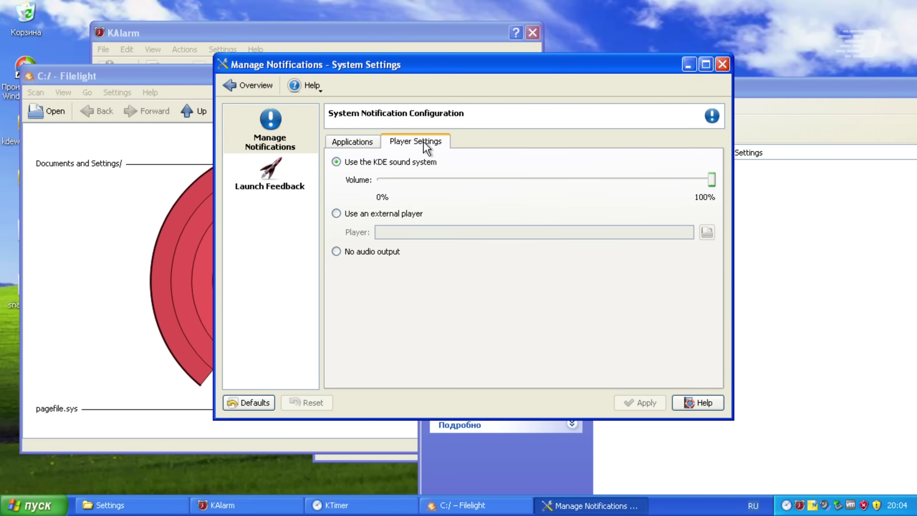
pyautogui.click(339, 138)
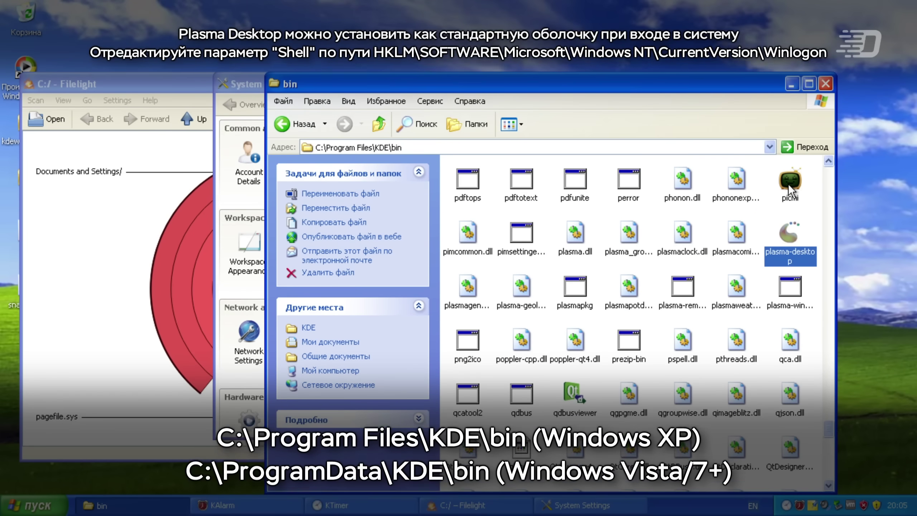
# - Launch plasma-desktop from C:\Program Files\KDE\bin and open its desktop context menu and application launcher
pyautogui.press('Return')
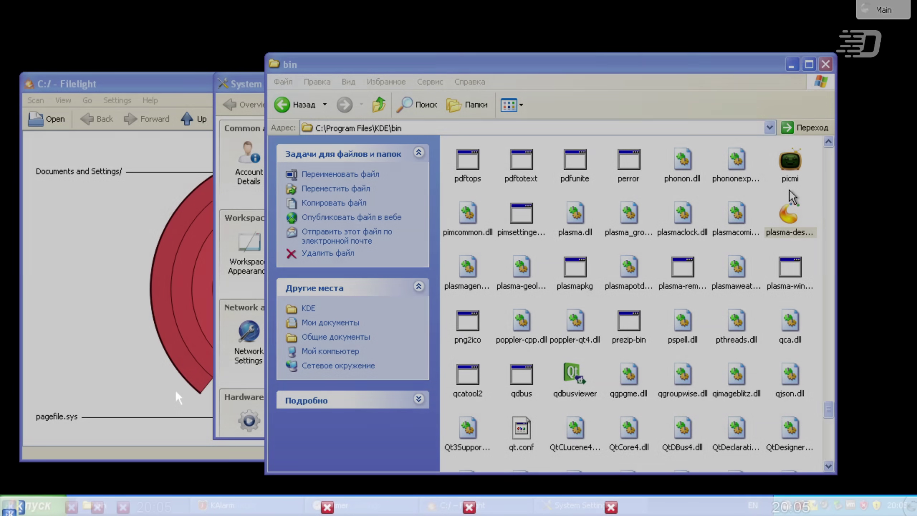
pyautogui.rightClick(177, 396)
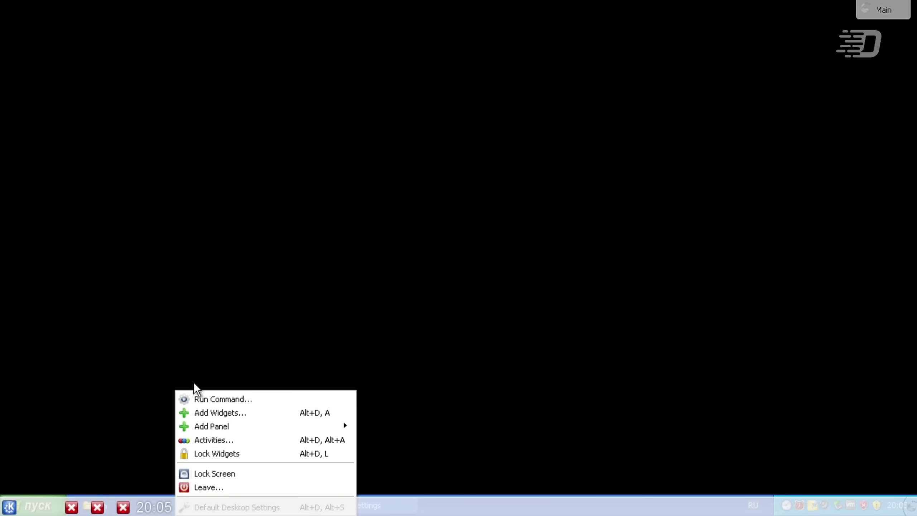
pyautogui.click(53, 504)
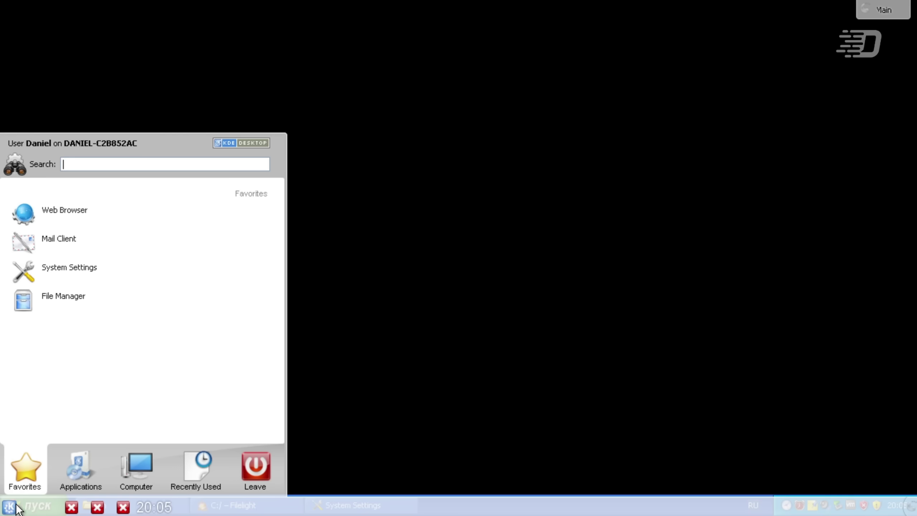
# - Try System Settings from the launcher's favorites and open the Plasma panel's settings
pyautogui.click(68, 266)
pyautogui.click(689, 87)
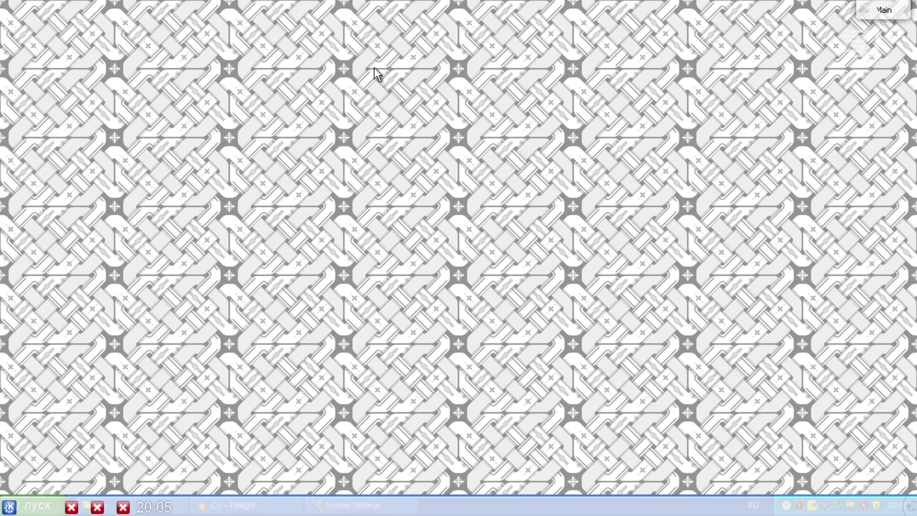
pyautogui.click(910, 510)
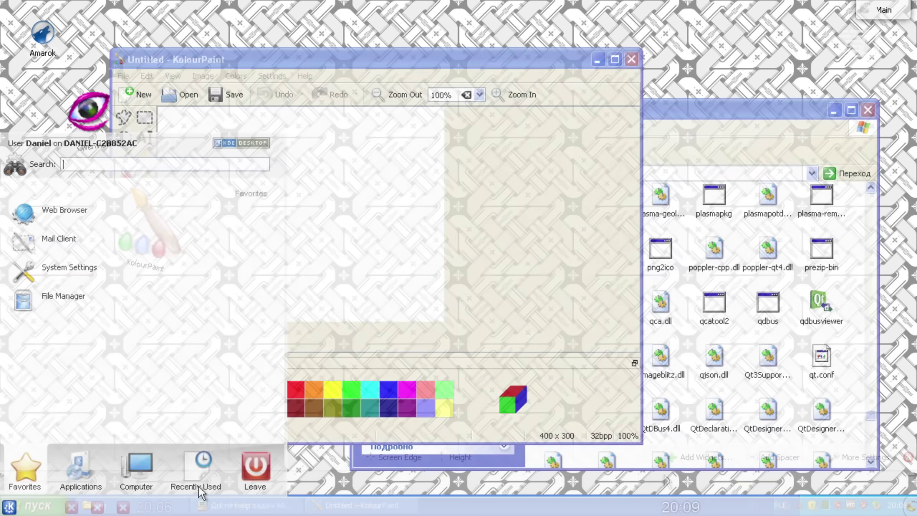
# - Try the Lock and Log out session options in the Plasma launcher
pyautogui.click(254, 475)
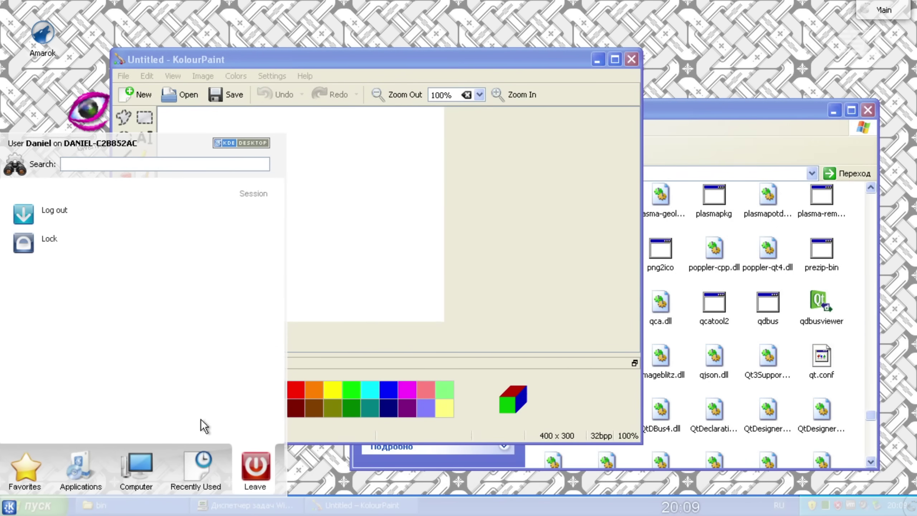
pyautogui.click(88, 245)
pyautogui.click(26, 491)
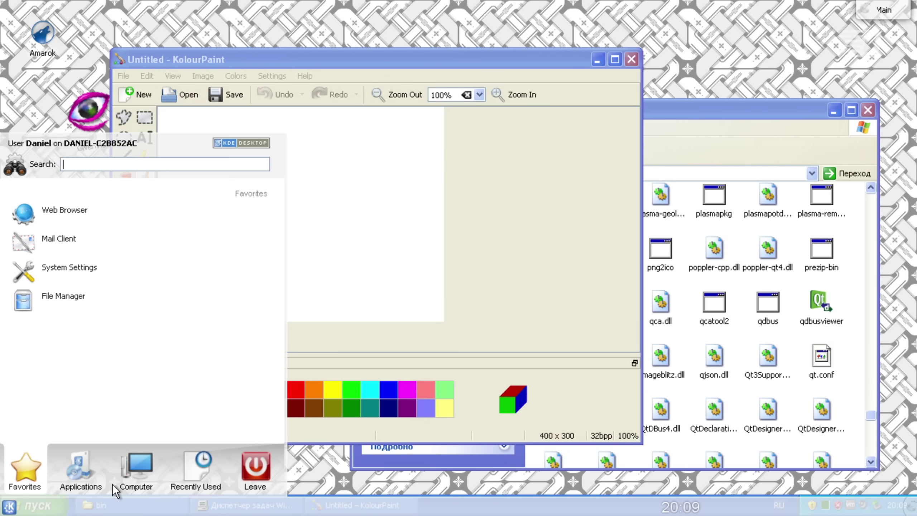
pyautogui.click(255, 475)
pyautogui.click(82, 221)
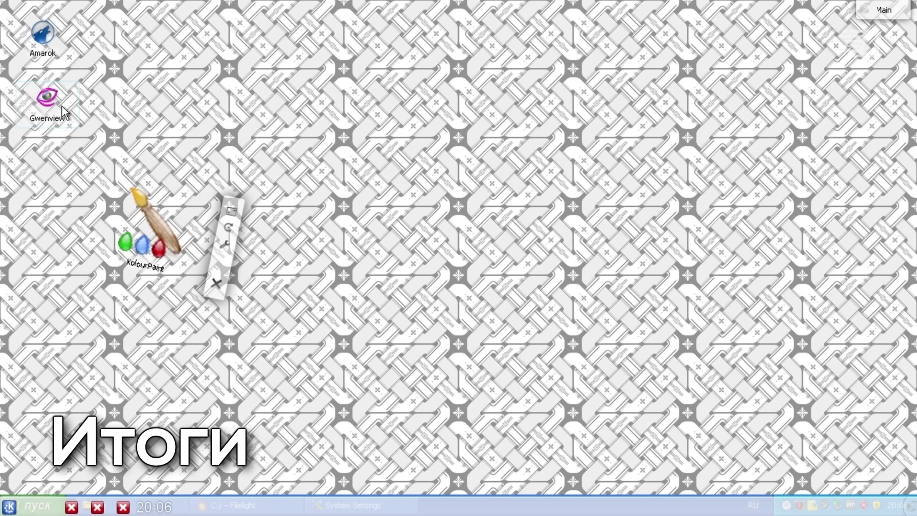
# - Enlarge the Gwenview icon widget on the Plasma desktop
pyautogui.moveTo(64, 113)
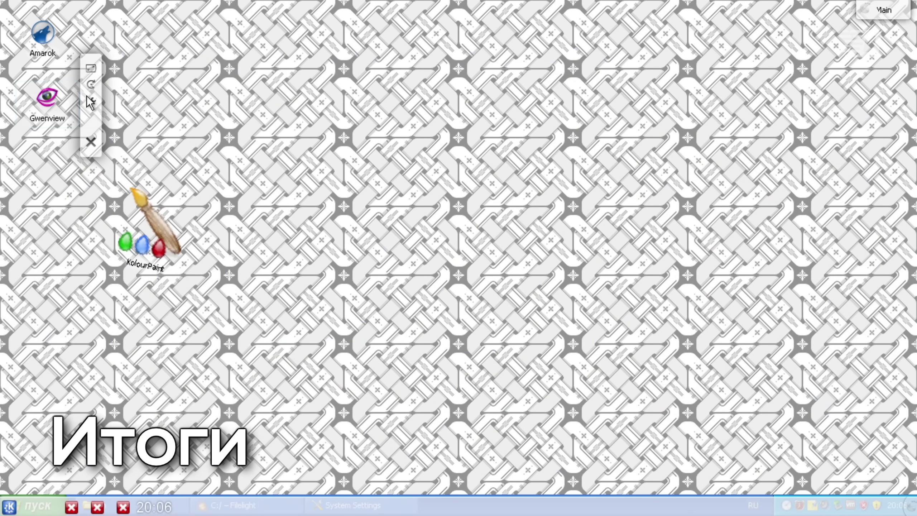
pyautogui.moveTo(83, 83); pyautogui.dragTo(140, 118)
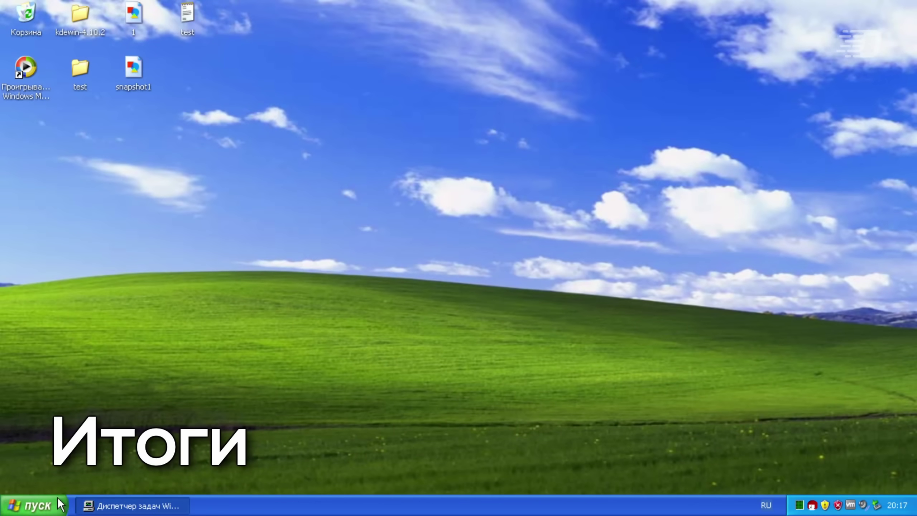
# - Try launching KGet on Windows XP, and open the Find Files/Folders manual in KDE Help Center
pyautogui.click(36, 505)
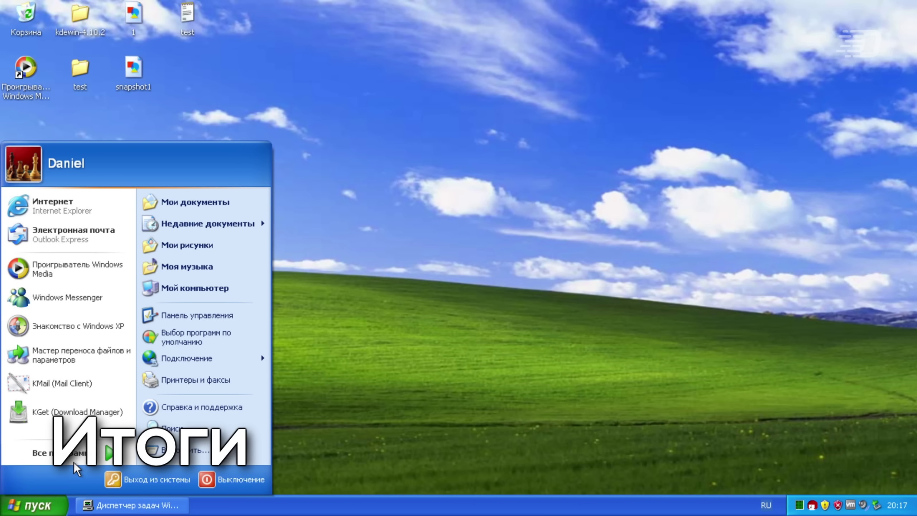
pyautogui.click(78, 412)
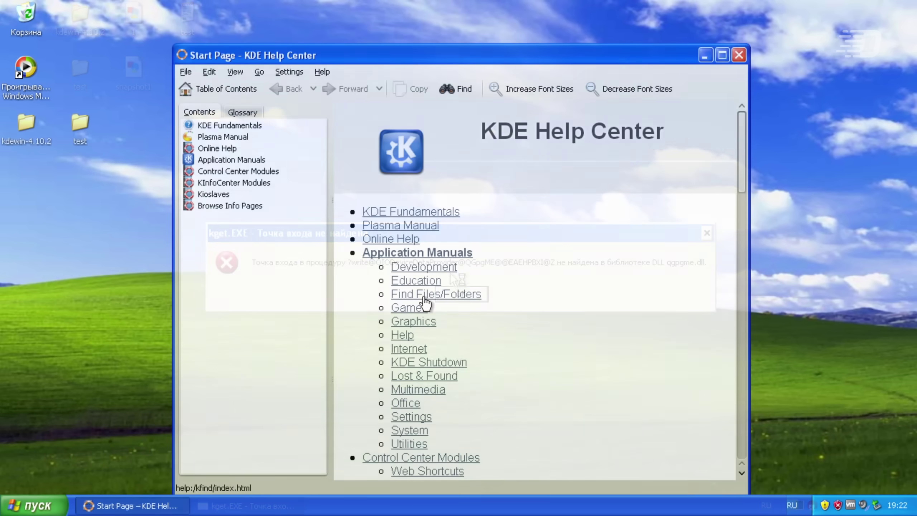
pyautogui.click(424, 297)
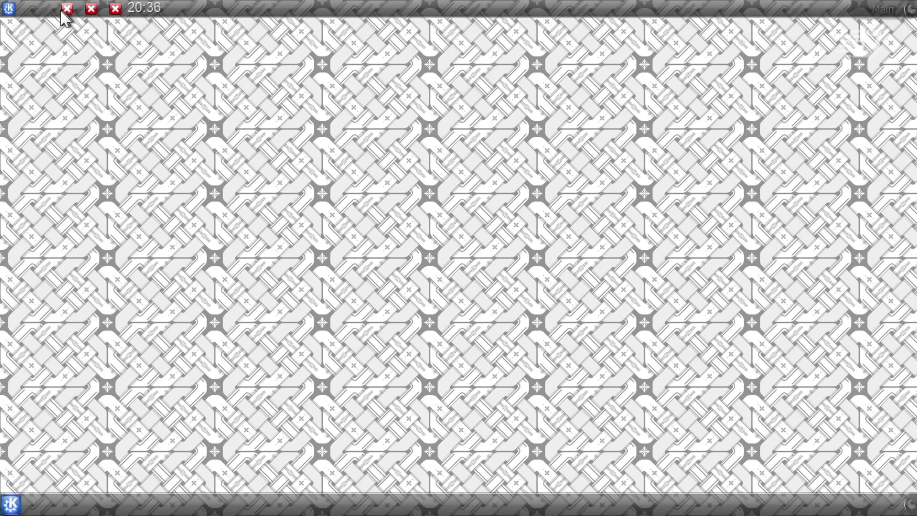
# - Try the application launcher on the upper Plasma panel, and move the Plasma Desktop Shell crash handler dialog
pyautogui.click(12, 10)
pyautogui.click(11, 10)
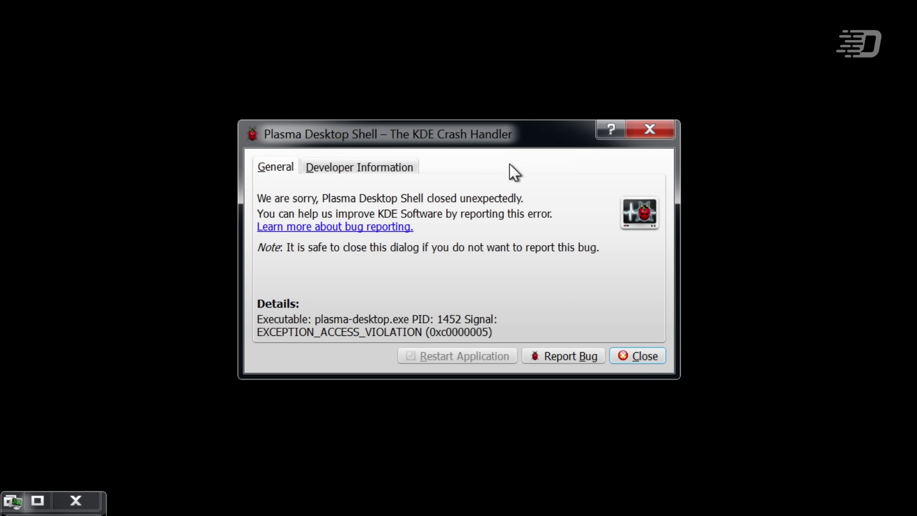
pyautogui.moveTo(516, 146)
pyautogui.mouseDown()
pyautogui.moveTo(528, 156)
pyautogui.moveTo(499, 184)
pyautogui.moveTo(511, 155)
pyautogui.mouseUp()
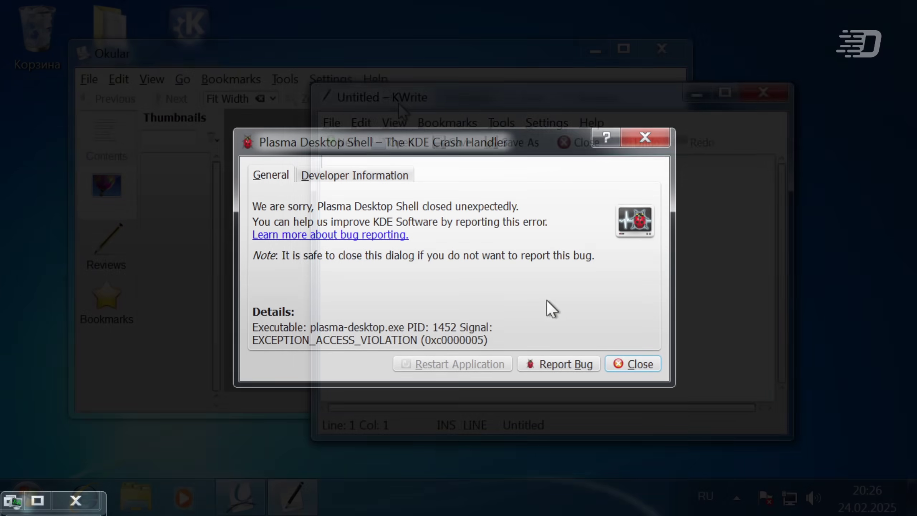
# - View KWrite's About KDE dialog and close it, and open Bookmarks from Konqueror's start page
pyautogui.click(619, 120)
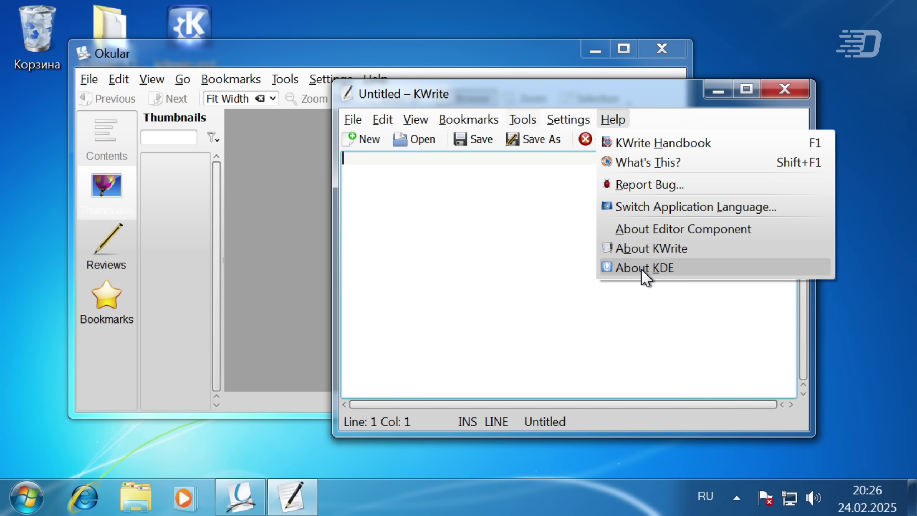
pyautogui.click(641, 269)
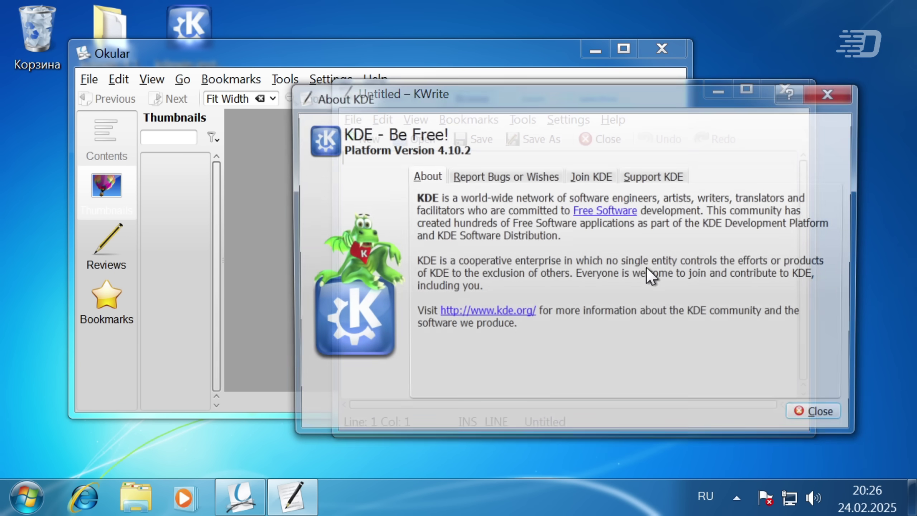
pyautogui.click(815, 95)
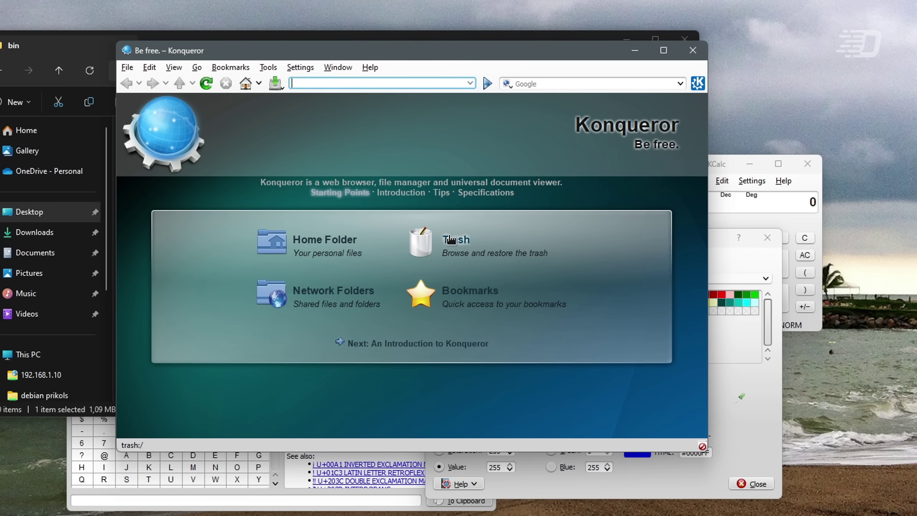
pyautogui.click(456, 295)
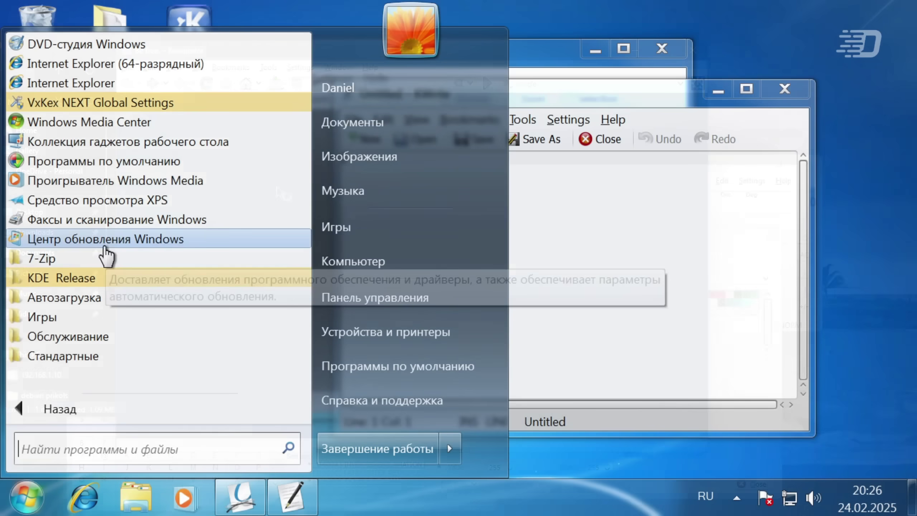
# - Browse the application folders of the KDE Release program group on Windows 7
pyautogui.click(101, 280)
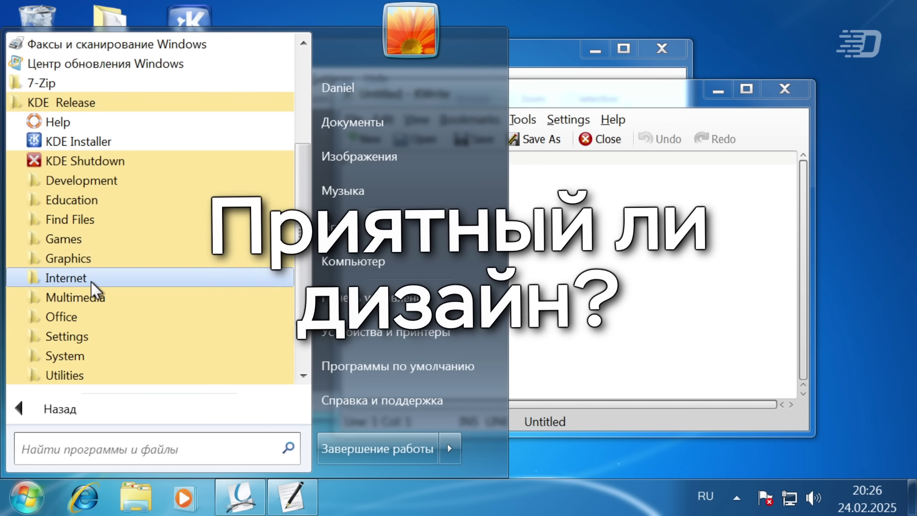
pyautogui.scroll(-2, 91, 282)
pyautogui.click(95, 203)
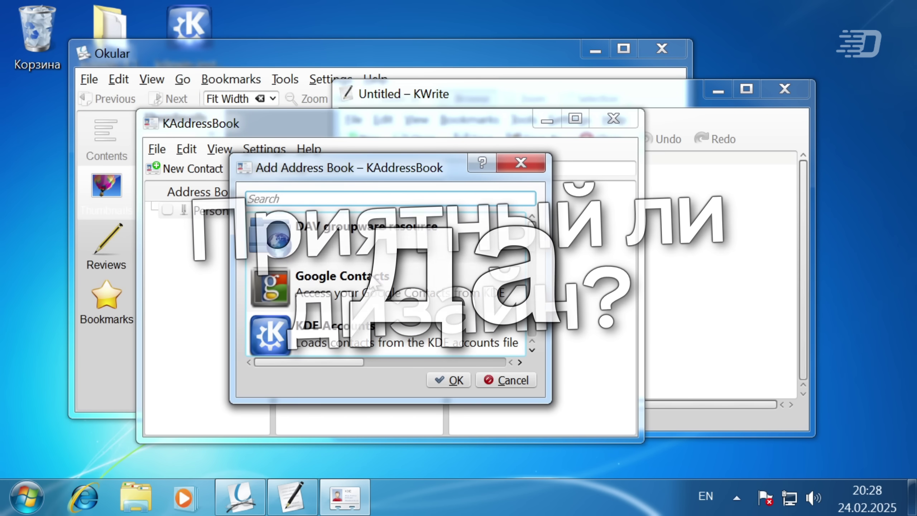
# - Examine the available address book types in KAddressBook's Add Address Book dialog
pyautogui.scroll(-3, 398, 282)
pyautogui.scroll(2, 404, 278)
pyautogui.scroll(-2, 404, 278)
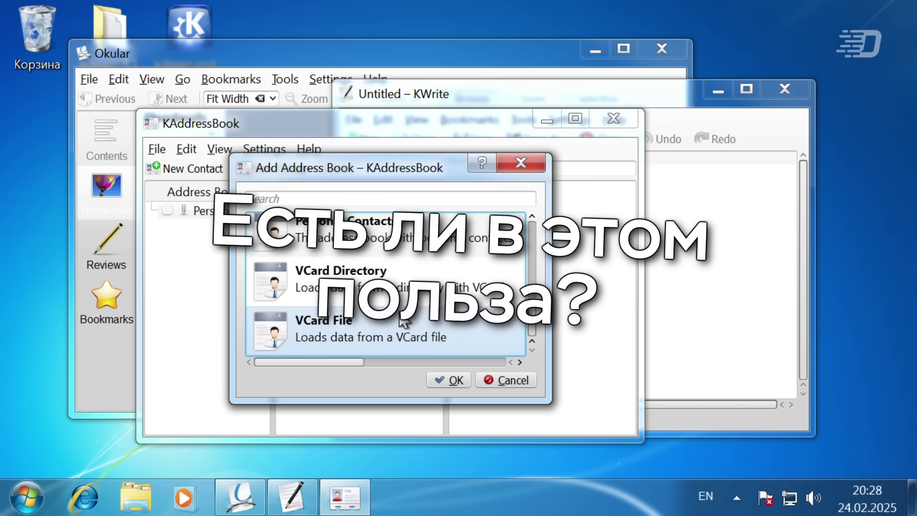
pyautogui.scroll(3, 404, 278)
pyautogui.scroll(-3, 405, 278)
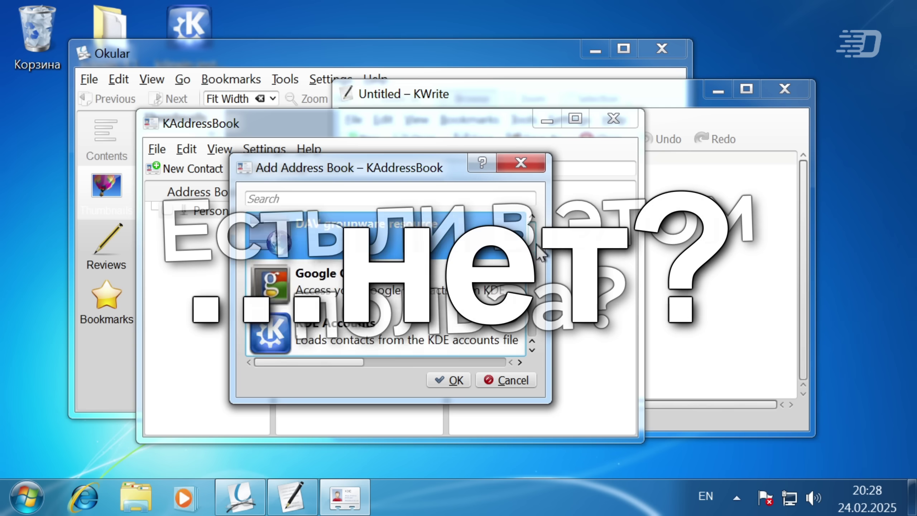
pyautogui.scroll(-1, 539, 284)
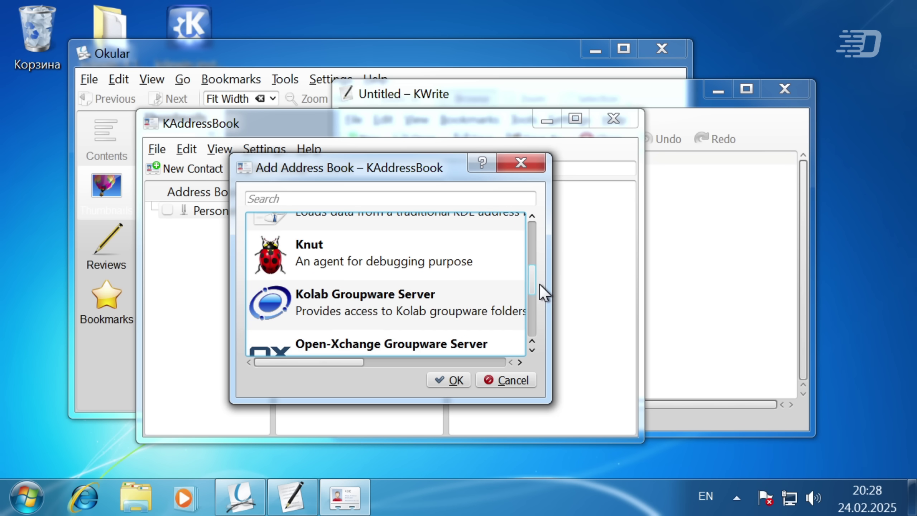
pyautogui.scroll(-3, 539, 284)
pyautogui.scroll(-2, 542, 318)
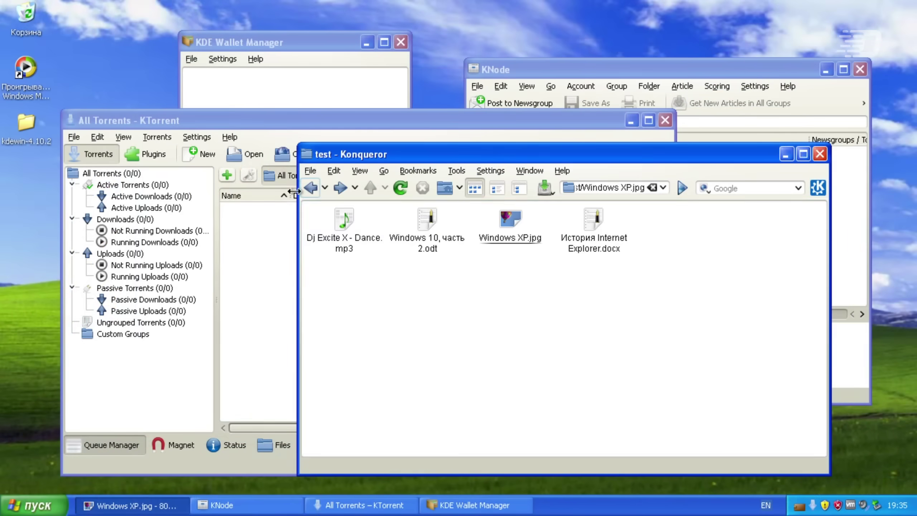
# - Bring the KTorrent window to the front and view the help options of KTorrent and KDE Wallet Manager
pyautogui.click(293, 191)
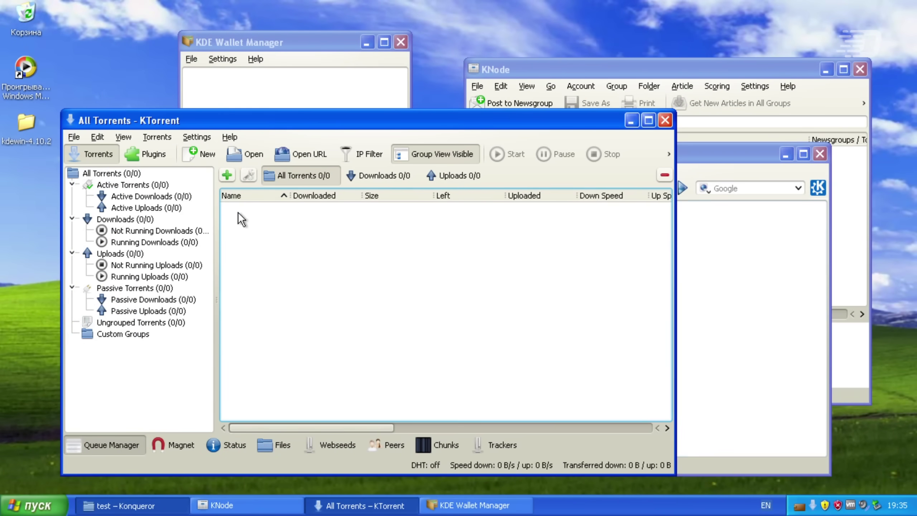
pyautogui.click(234, 139)
pyautogui.click(274, 249)
pyautogui.click(255, 58)
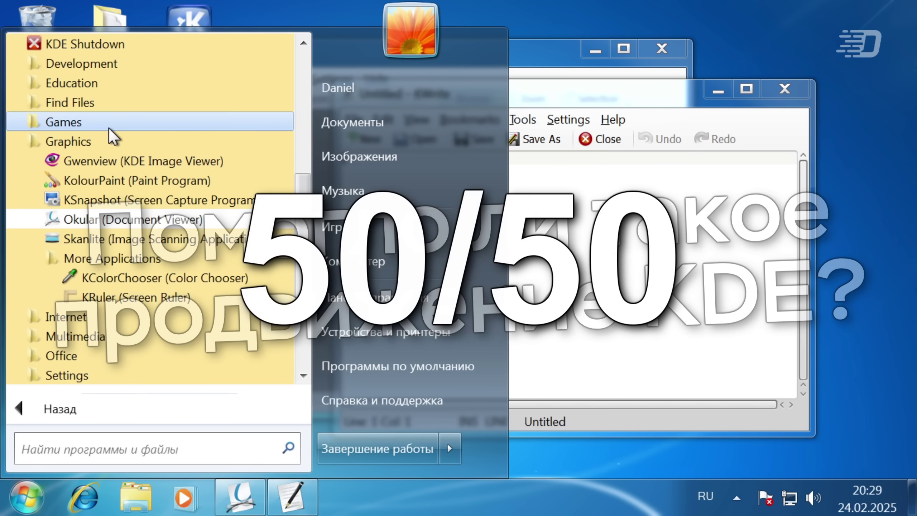
# - Launch KLettres from the Languages group of the KDE Education programs and enter the letters "ha"
pyautogui.click(104, 101)
pyautogui.click(104, 83)
pyautogui.click(106, 106)
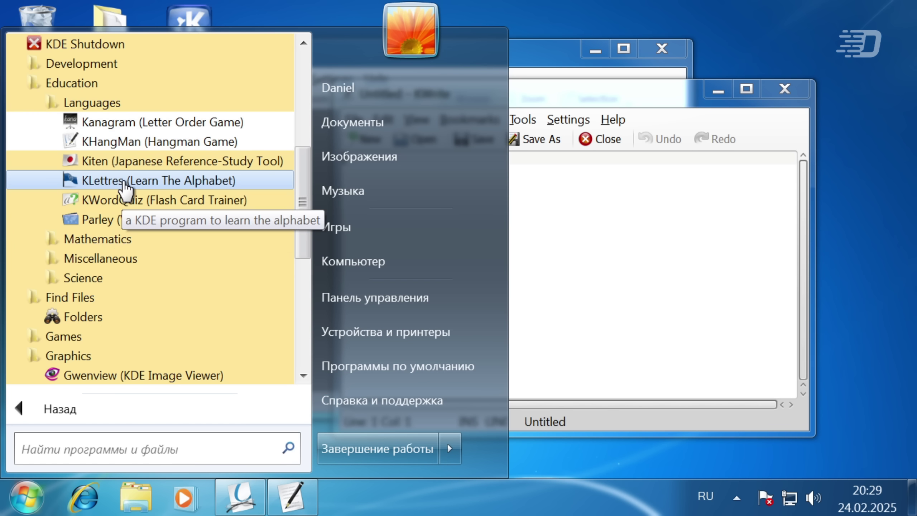
pyautogui.click(123, 180)
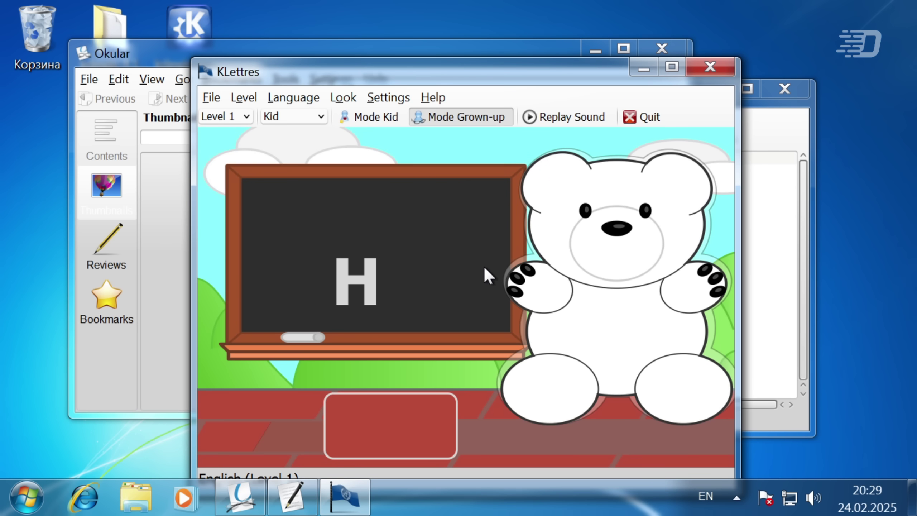
pyautogui.write('ha')
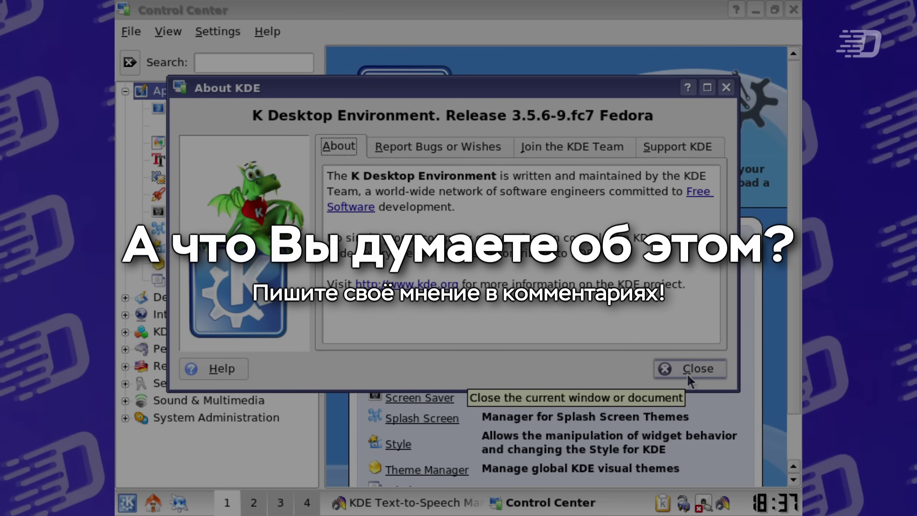
# - Close the About KDE dialog in Control Center and select the Keramik theme in Theme Manager
pyautogui.click(687, 373)
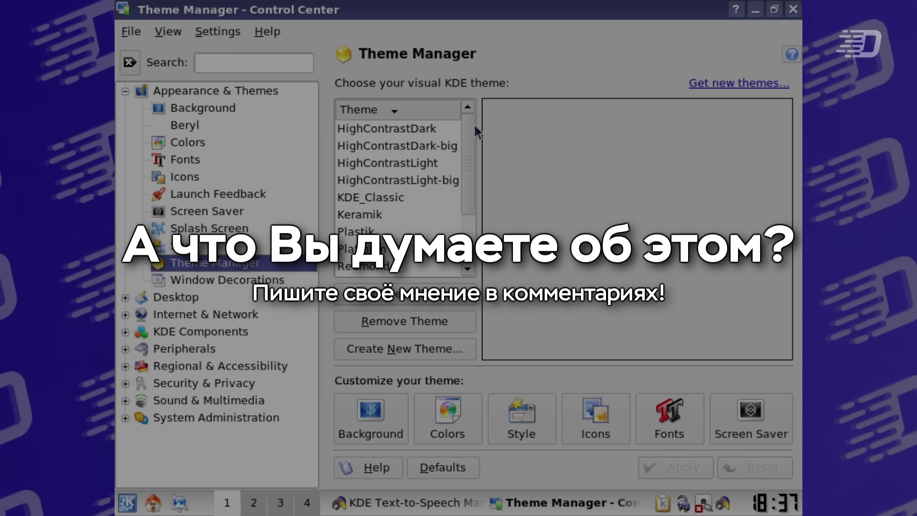
pyautogui.click(363, 215)
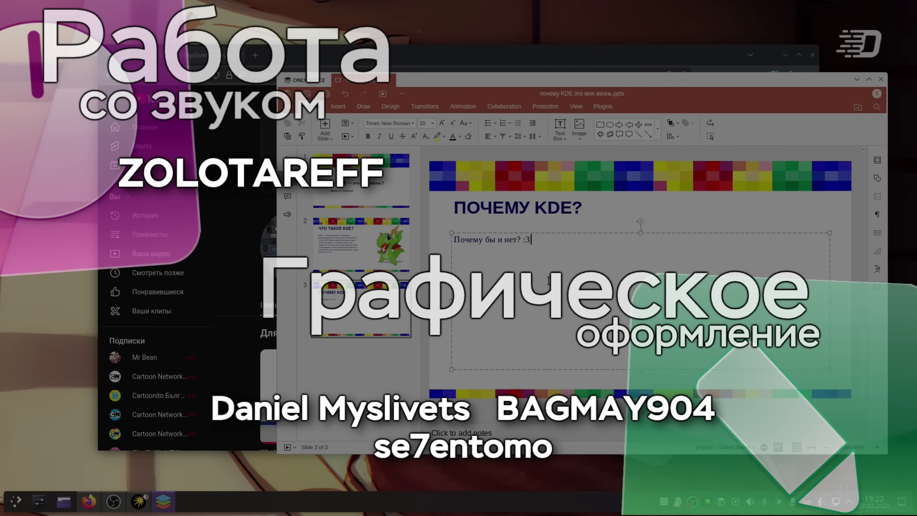
# - Select the body text "Почему бы и нет? :3" word by word on the slide titled "ПОЧЕМУ KDE?"
pyautogui.hotkey('ctrl', 'shift', 'Left')
pyautogui.hotkey('ctrl', 'shift', 'Left')
pyautogui.hotkey('ctrl', 'shift', 'Left')
pyautogui.hotkey('ctrl', 'shift', 'Left')
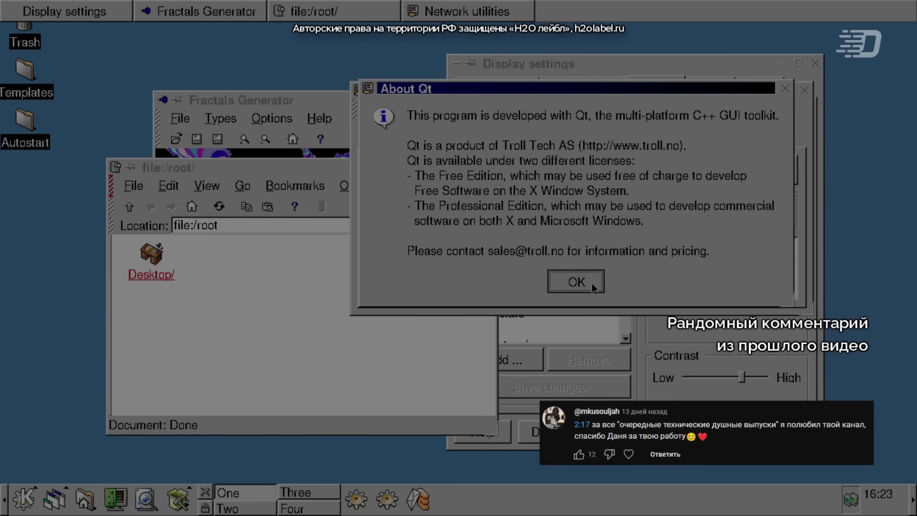
# - Dismiss the About Qt dialog and close the window behind it, the file:/root/ file manager and Fractals Generator
pyautogui.click(592, 284)
pyautogui.click(804, 90)
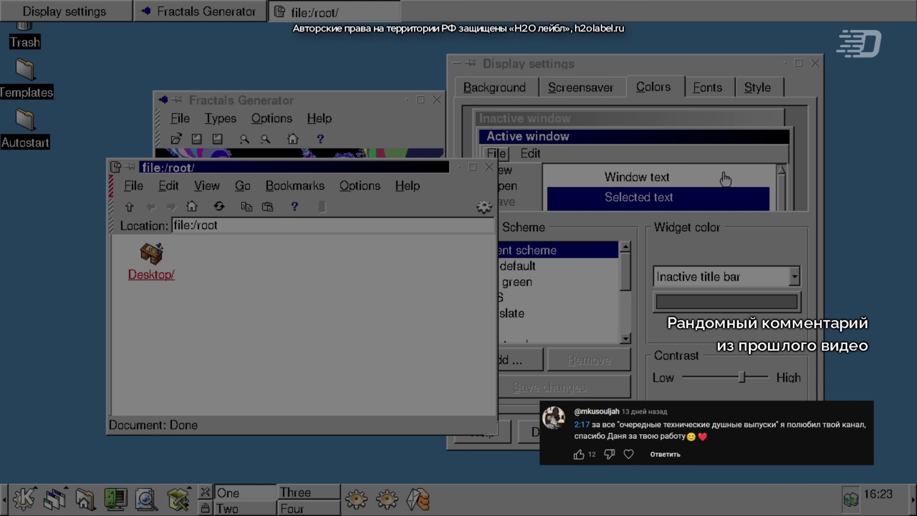
pyautogui.click(489, 167)
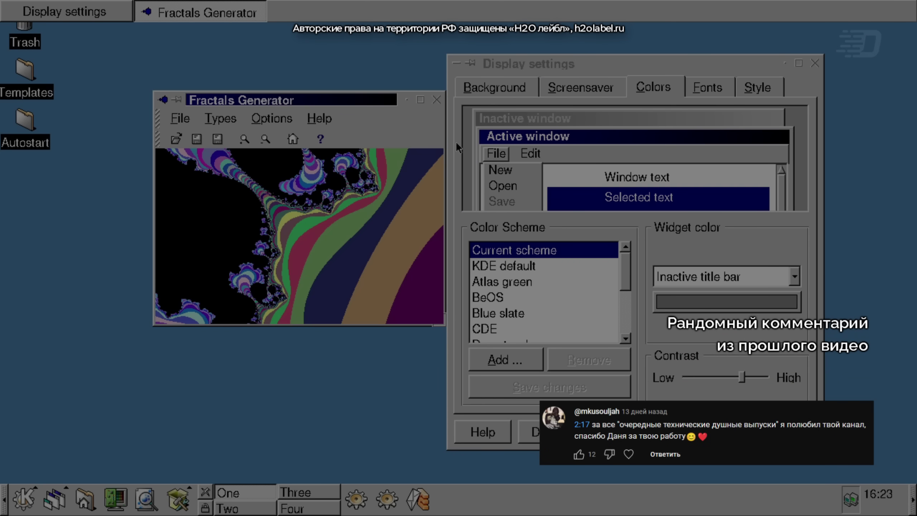
pyautogui.click(439, 104)
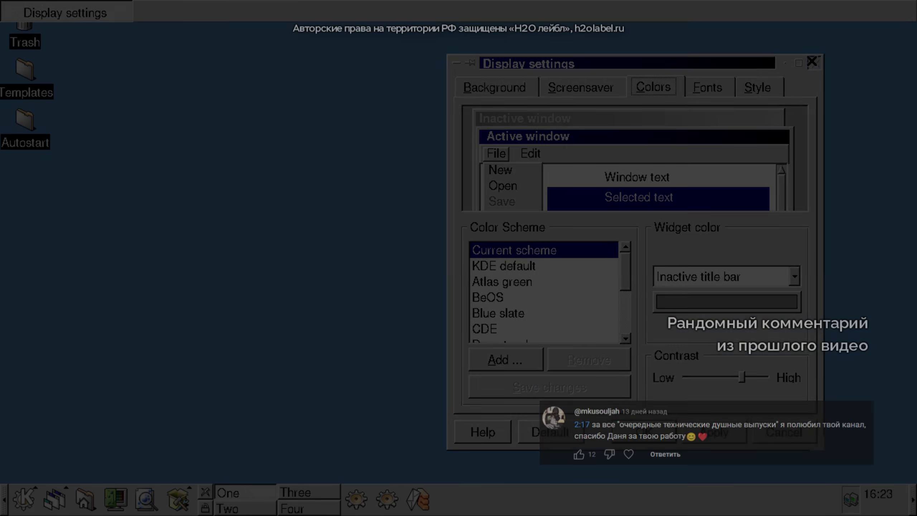